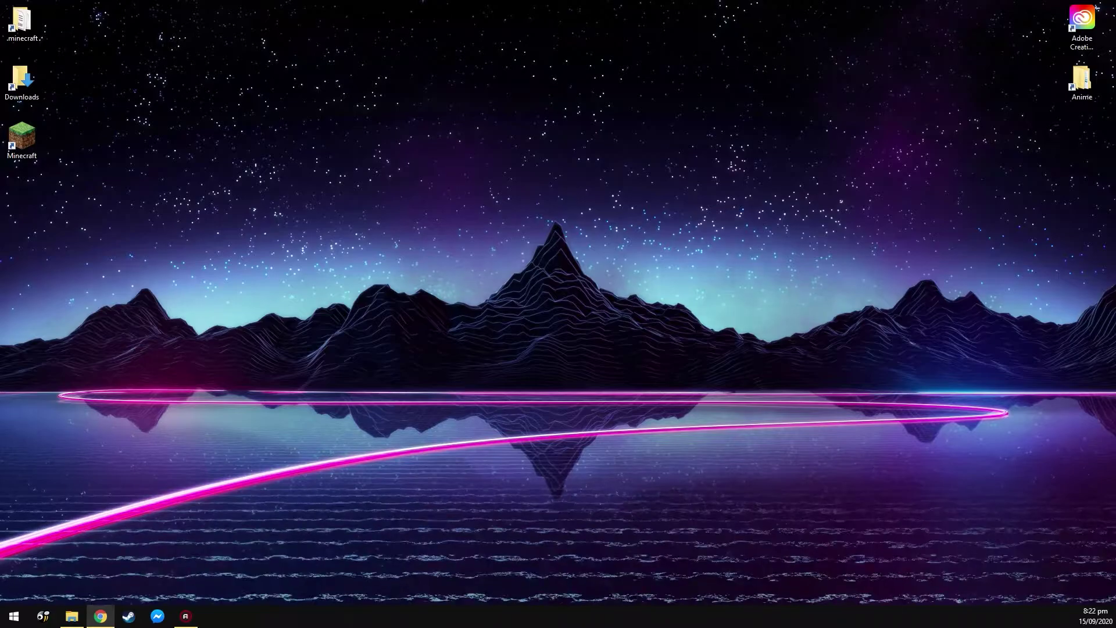
Switch to Chrome and examine the Minecraft versions offered on the OptiFine downloads page
key("alt+Tab")
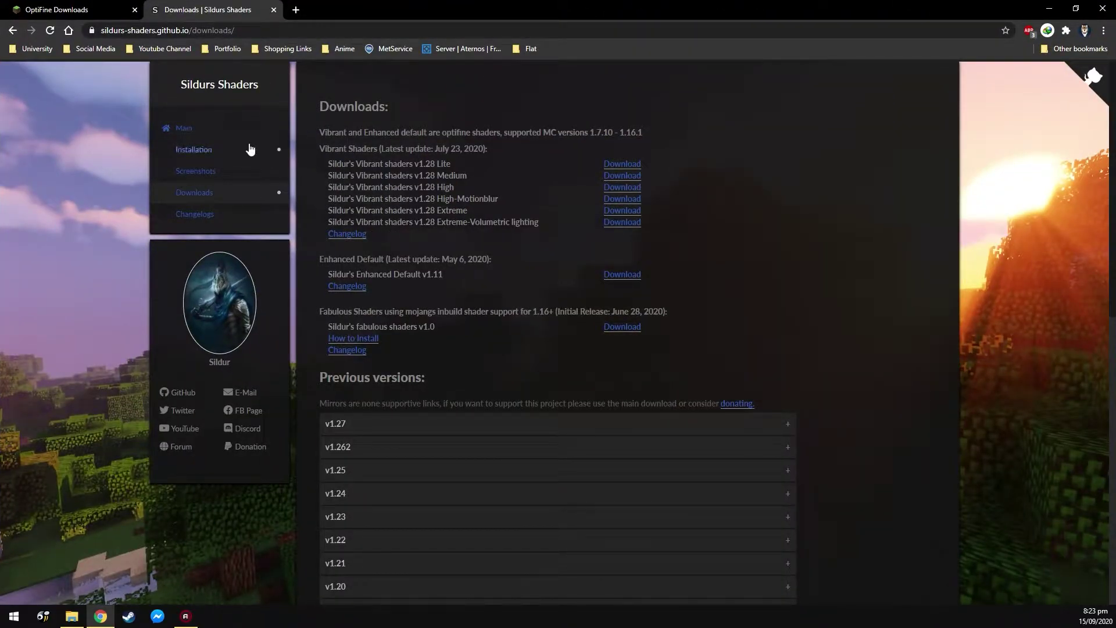
left_click(87, 10)
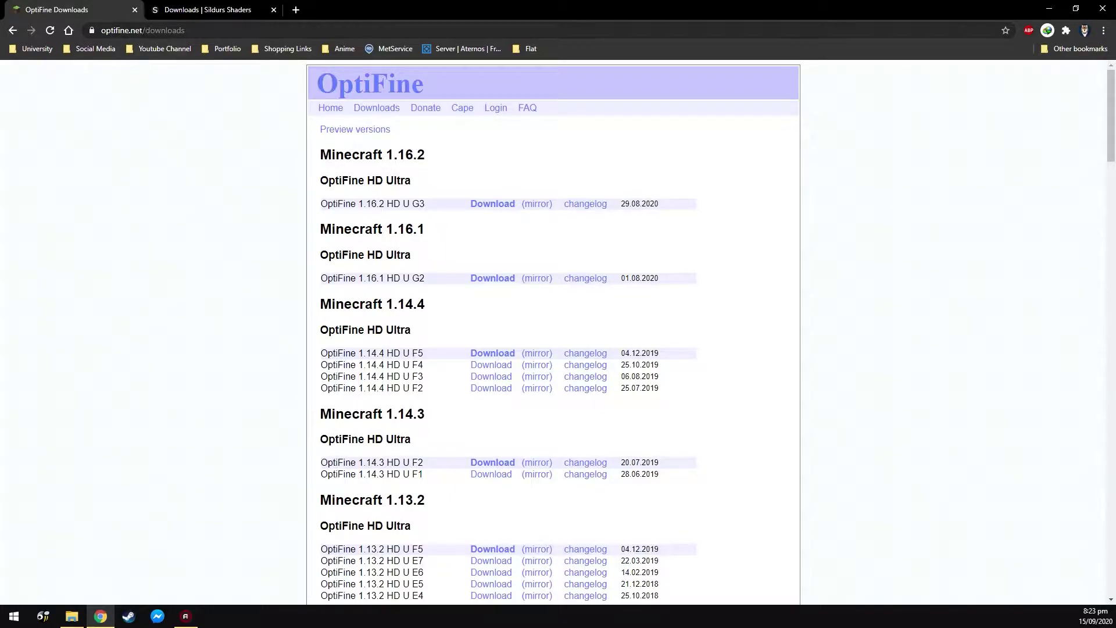
left_click(198, 32)
left_click(171, 138)
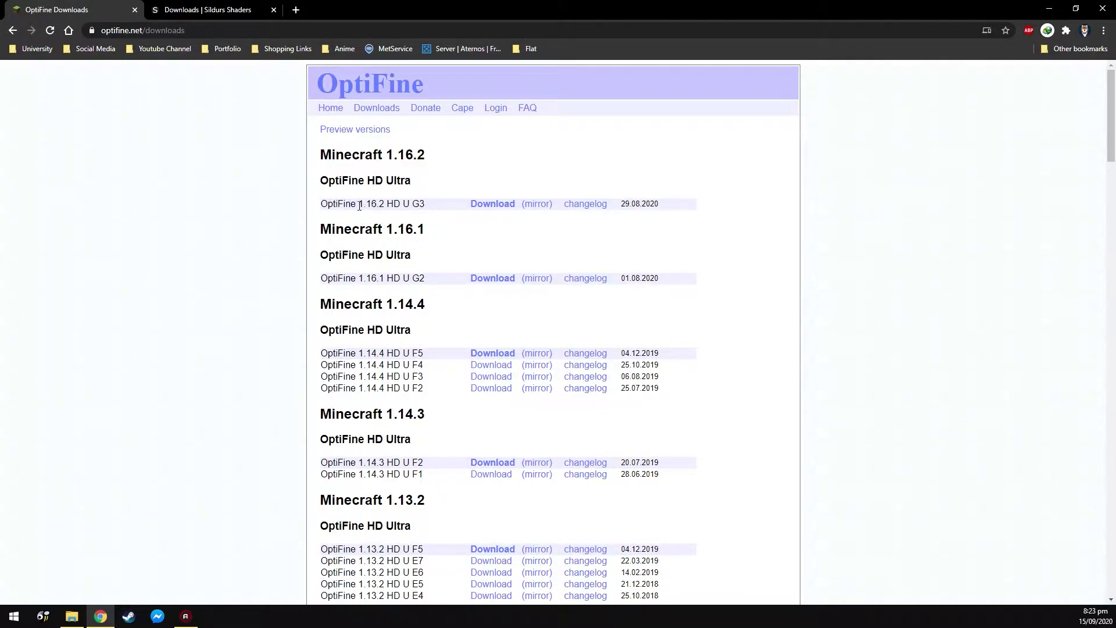
left_click_drag(359, 205, 385, 203)
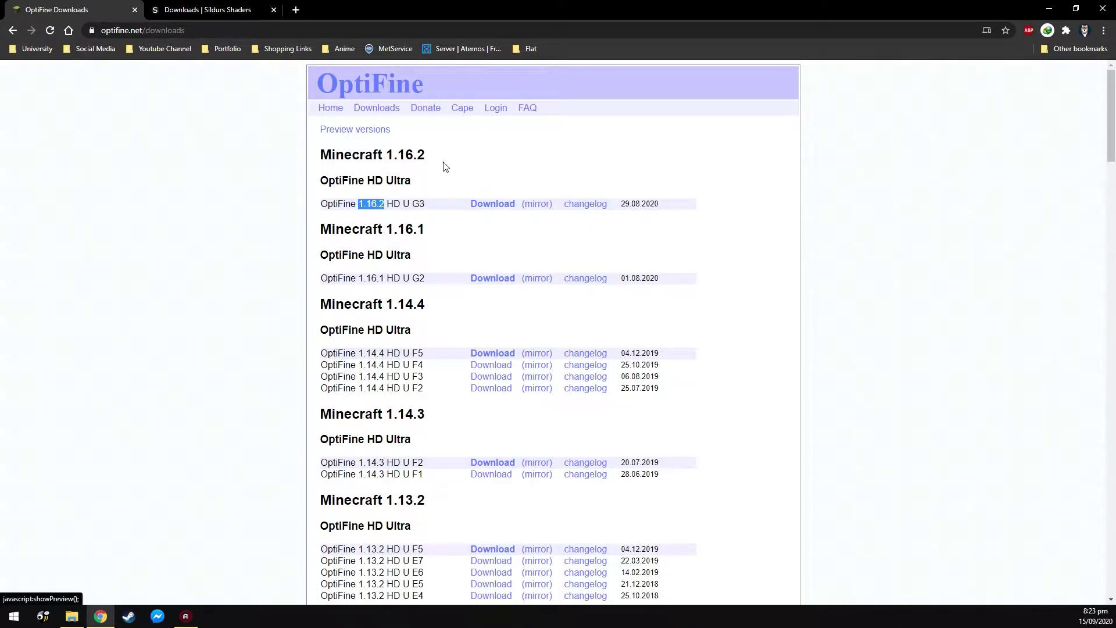
scroll(387, 379, "down", 1)
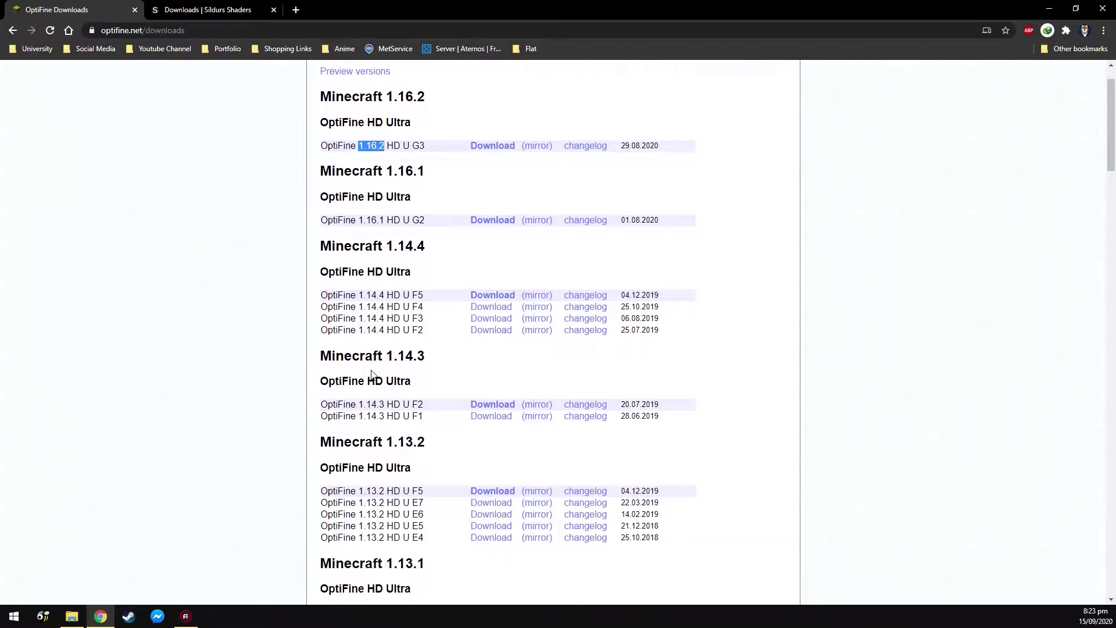
scroll(386, 327, "down", 2)
scroll(386, 327, "down", 3)
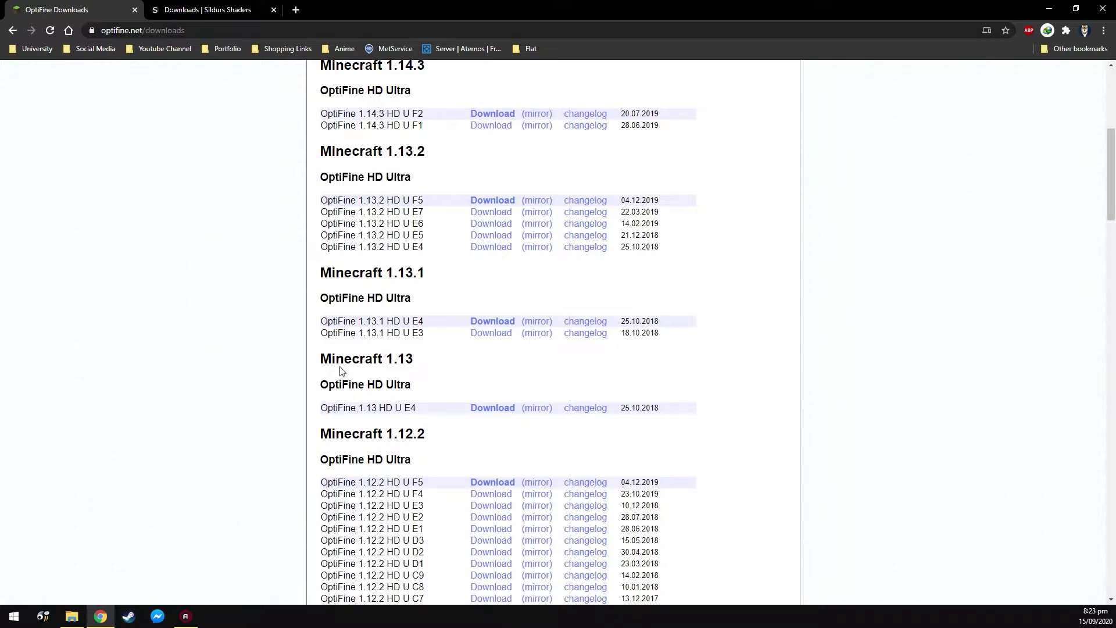
scroll(341, 368, "up", 6)
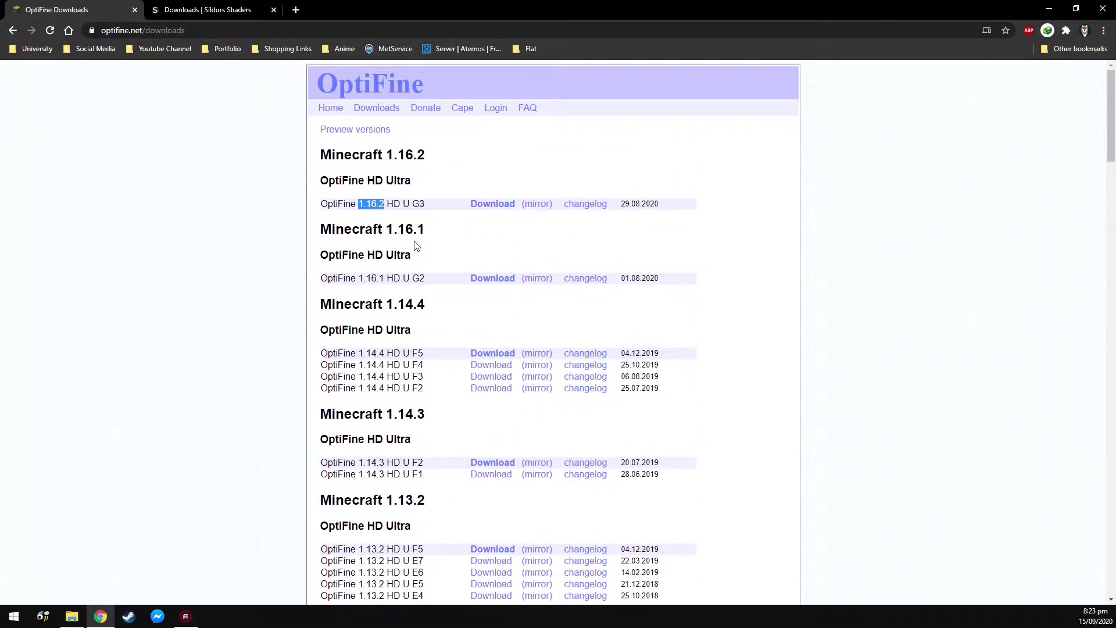
Show OptiFine's preview versions, view the mirror download page for 1.16.3 HD U G3 pre2, and close that page
left_click(418, 247)
left_click(355, 132)
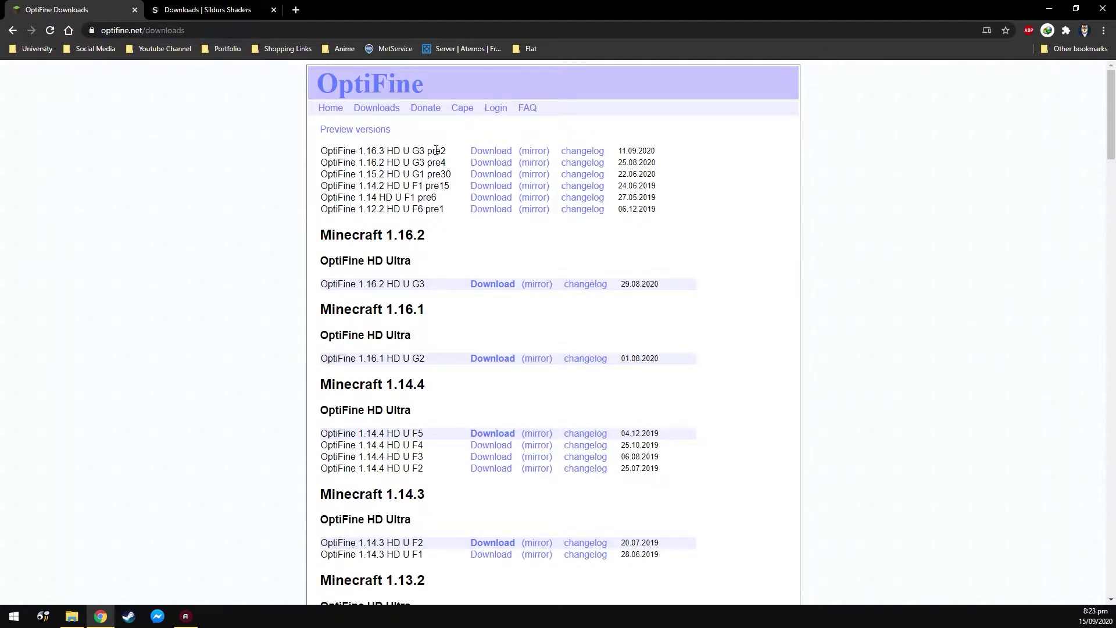
left_click_drag(463, 152, 425, 142)
left_click(380, 150)
left_click_drag(346, 151, 395, 151)
left_click(365, 172)
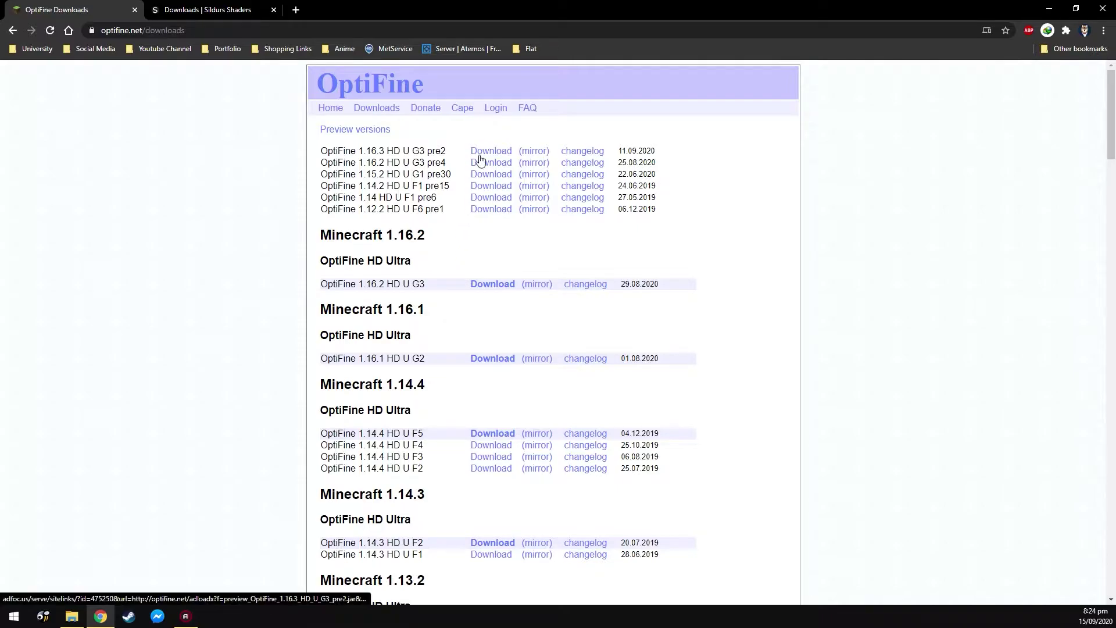
left_click(536, 157)
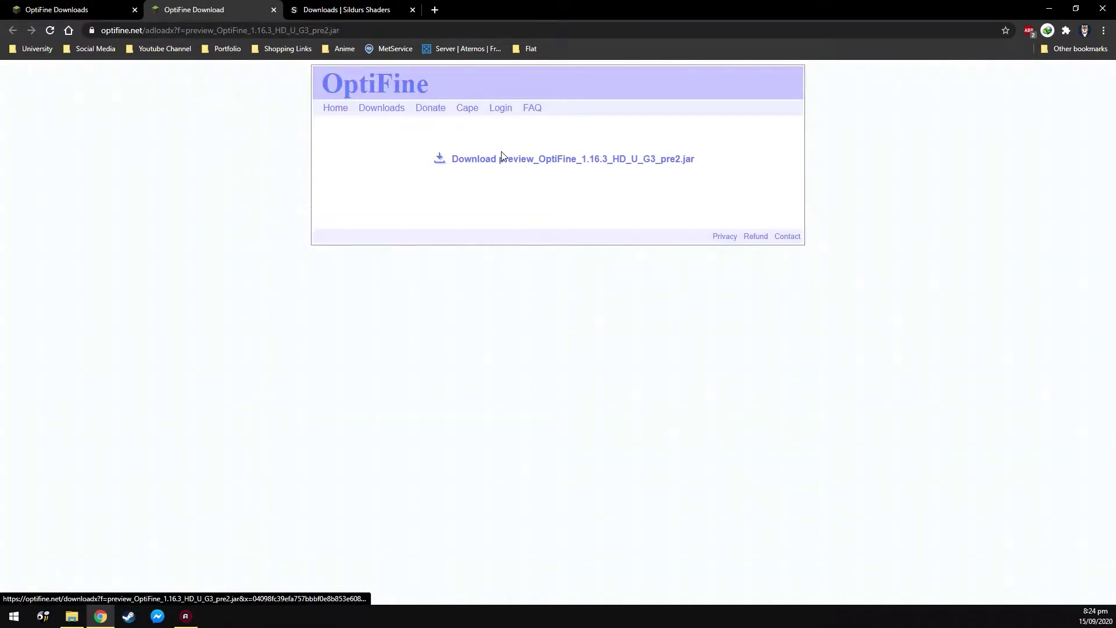
key("ctrl+w")
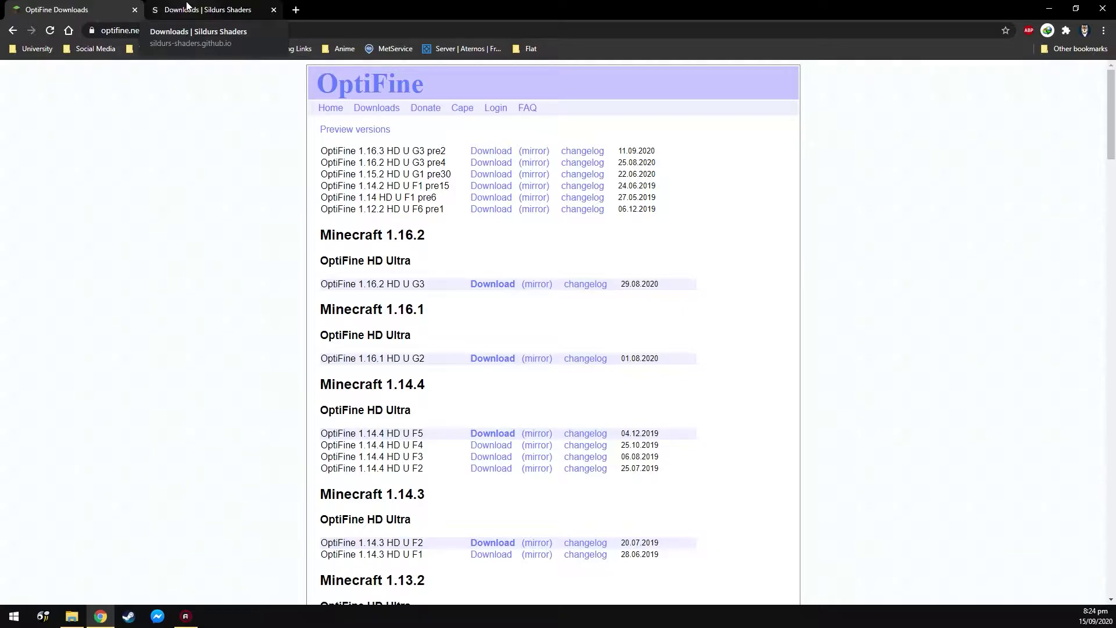
Examine the Sildur's Vibrant shaders v1.28 variants, from Lite to Extreme-Volumetric lighting, on the Sildurs Shaders downloads page
left_click(187, 5)
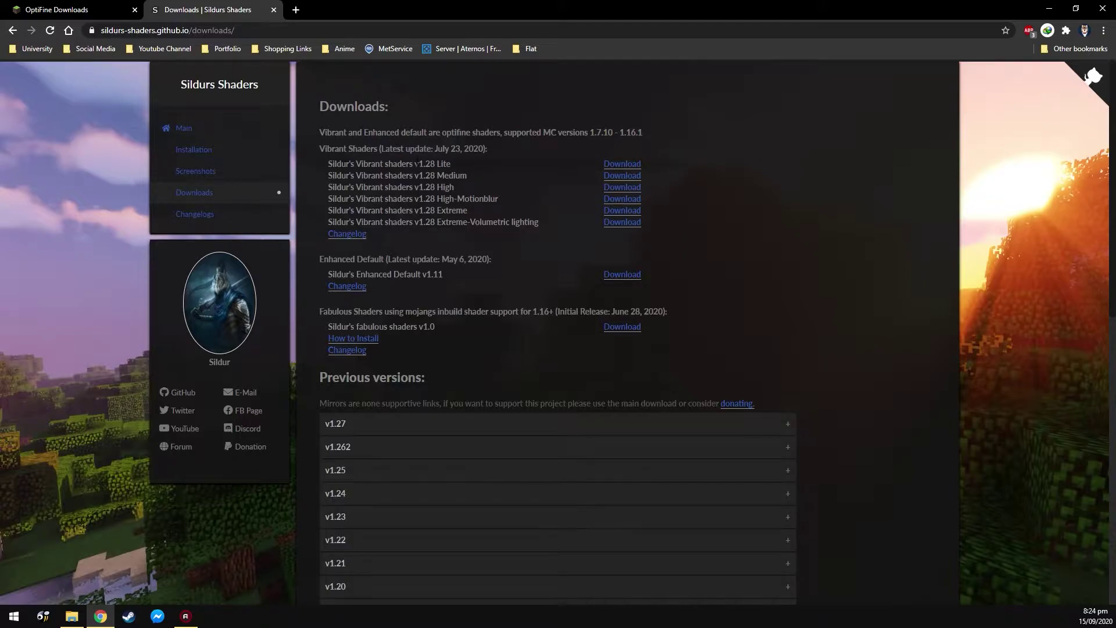
left_click_drag(416, 163, 541, 226)
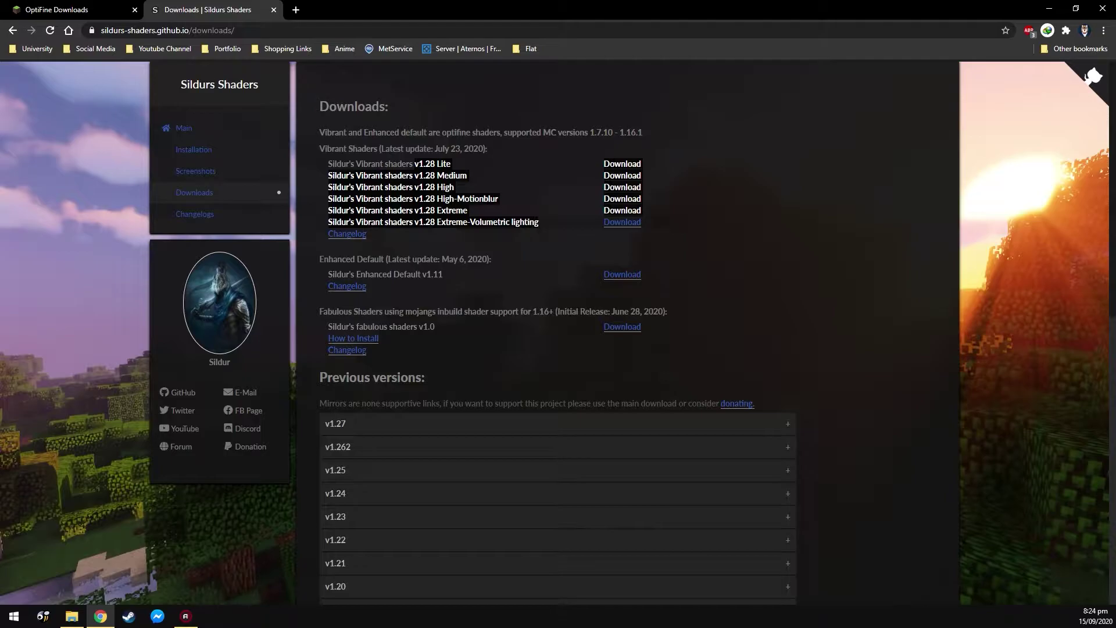
left_click(540, 227)
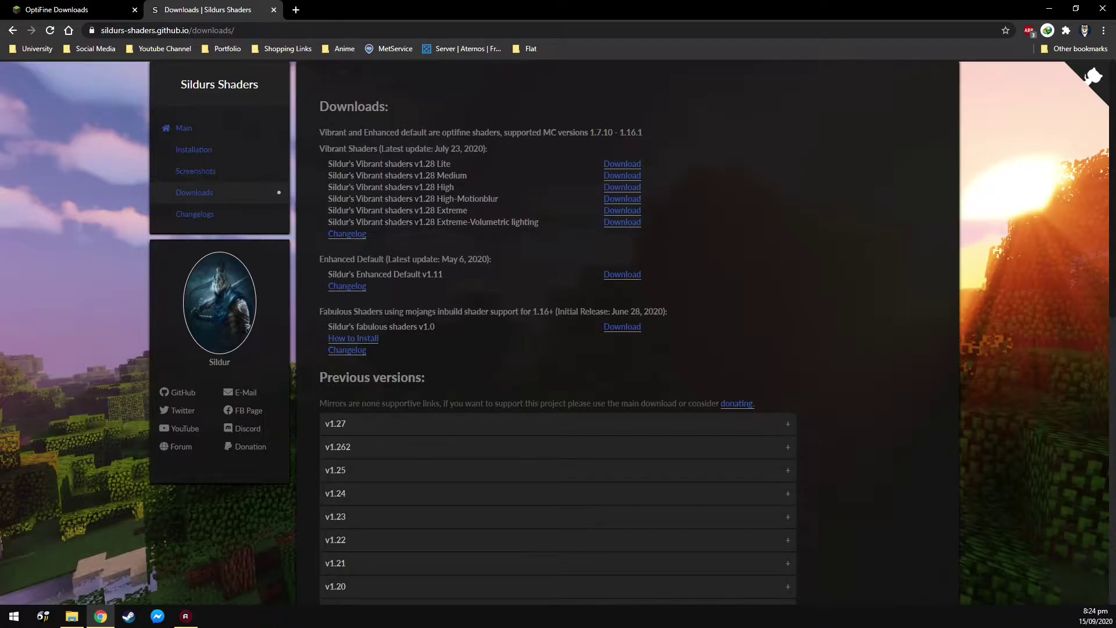
left_click_drag(415, 223, 441, 222)
left_click(441, 222)
left_click_drag(455, 184, 430, 164)
left_click(449, 164)
left_click_drag(453, 223, 524, 223)
left_click(580, 207)
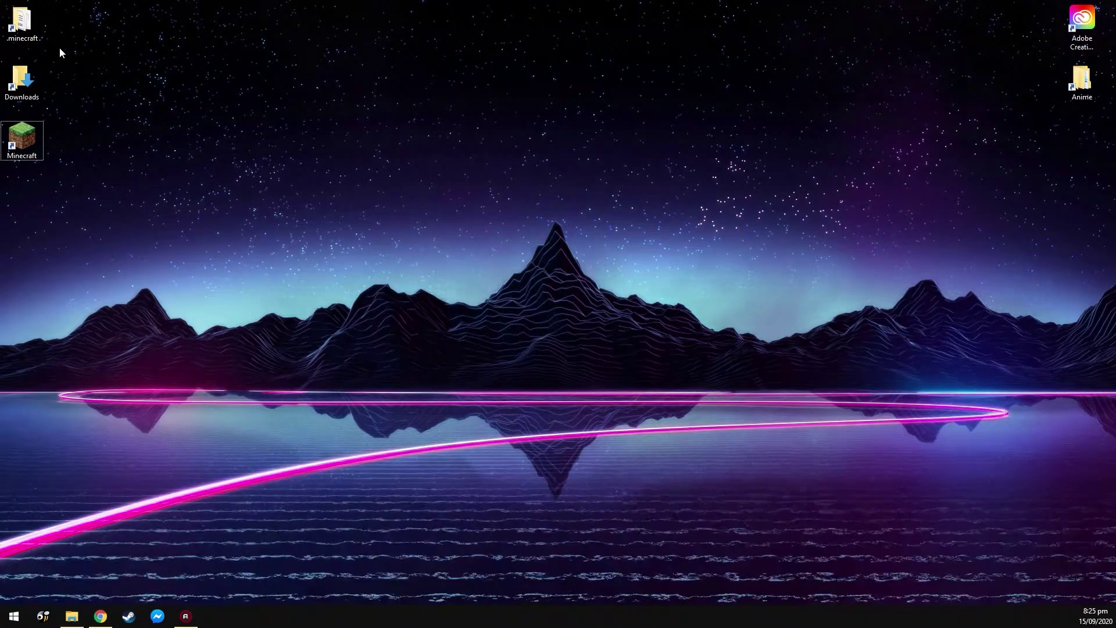
Launch the preview_OptiFine_1.16.3_HD_U_G3_pre2 installer from the Downloads folder
double_click(40, 91)
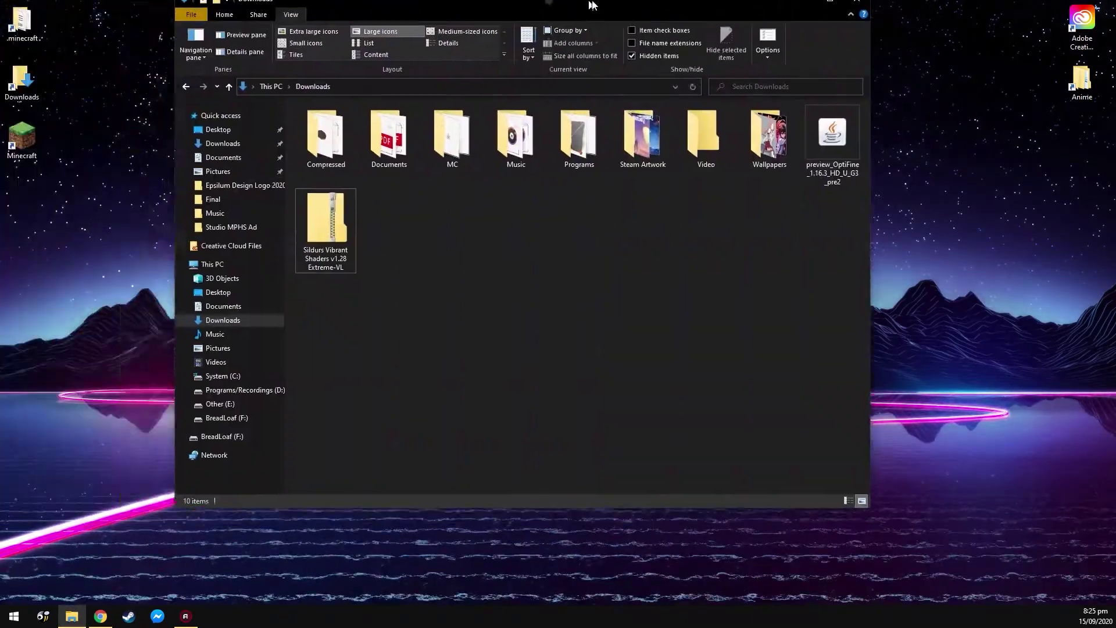
left_click_drag(584, 3, 602, 36)
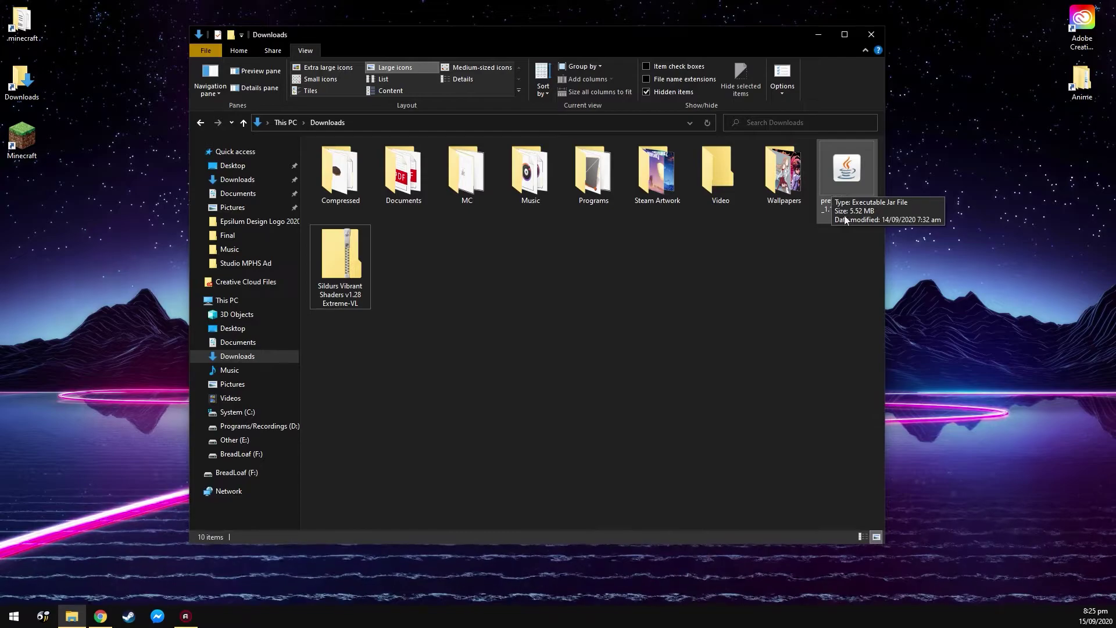
double_click(834, 182)
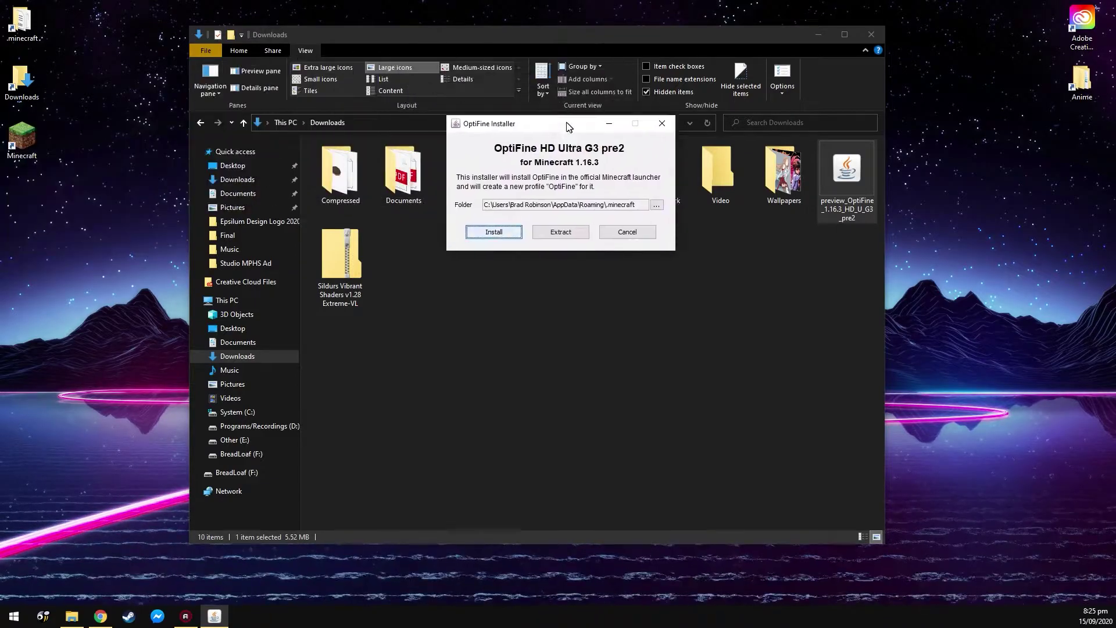
left_click_drag(571, 123, 568, 236)
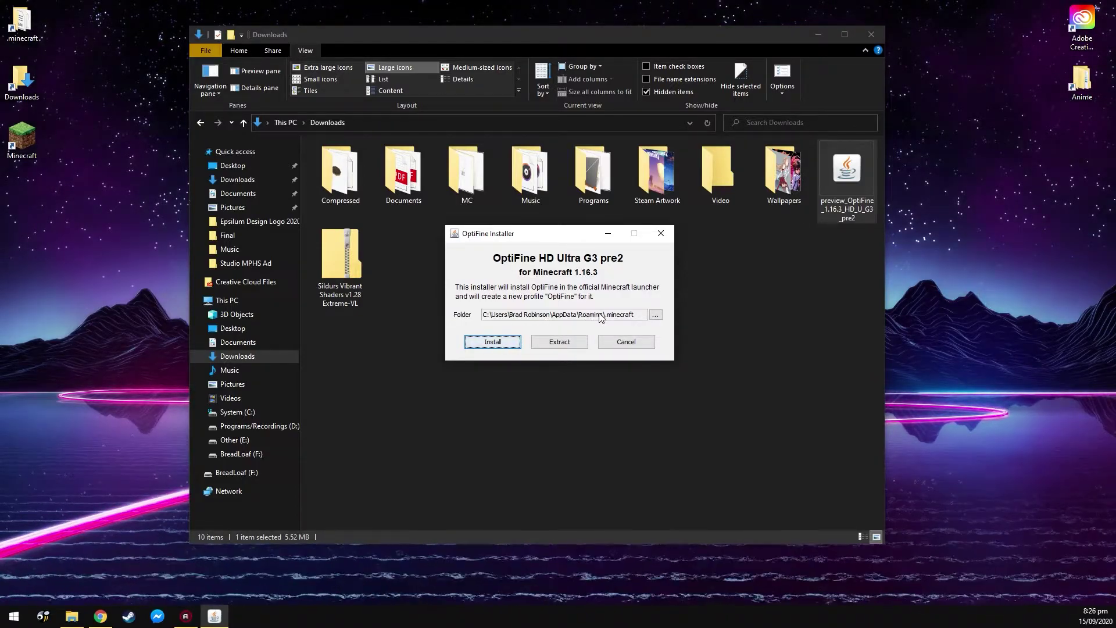
Try to install OptiFine HD Ultra G3 pre2 into the default .minecraft folder
left_click(493, 342)
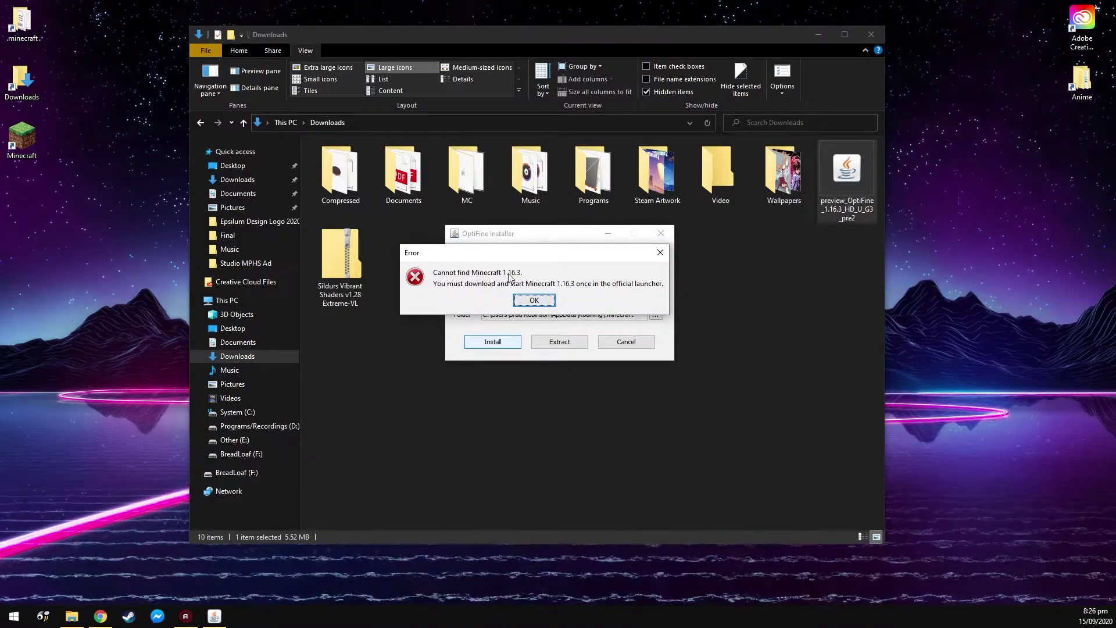
left_click_drag(504, 256, 536, 265)
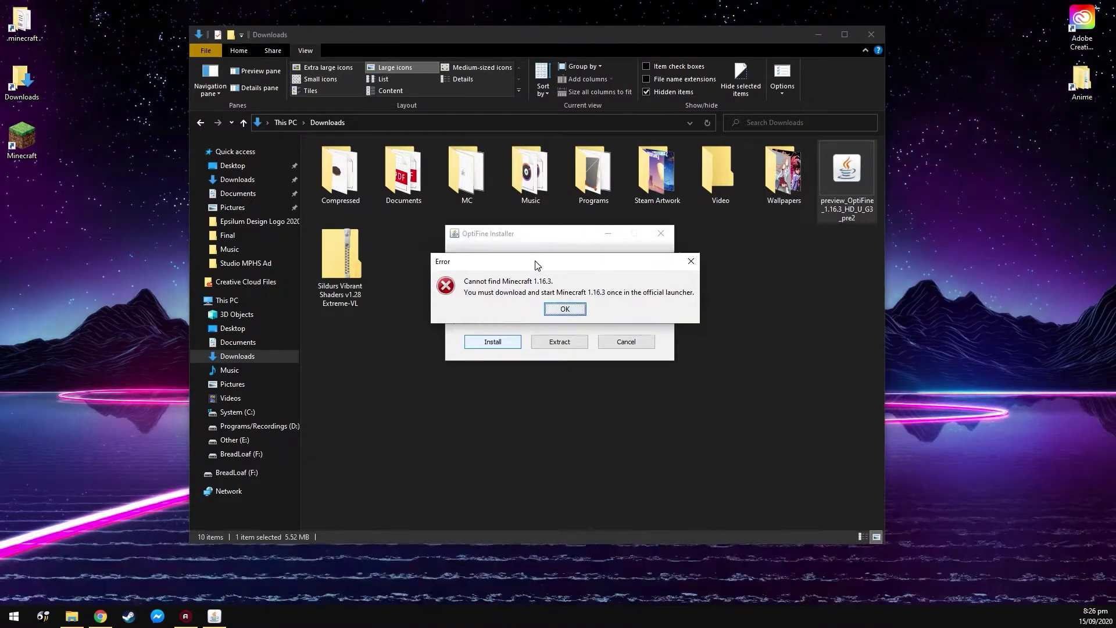
left_click(561, 309)
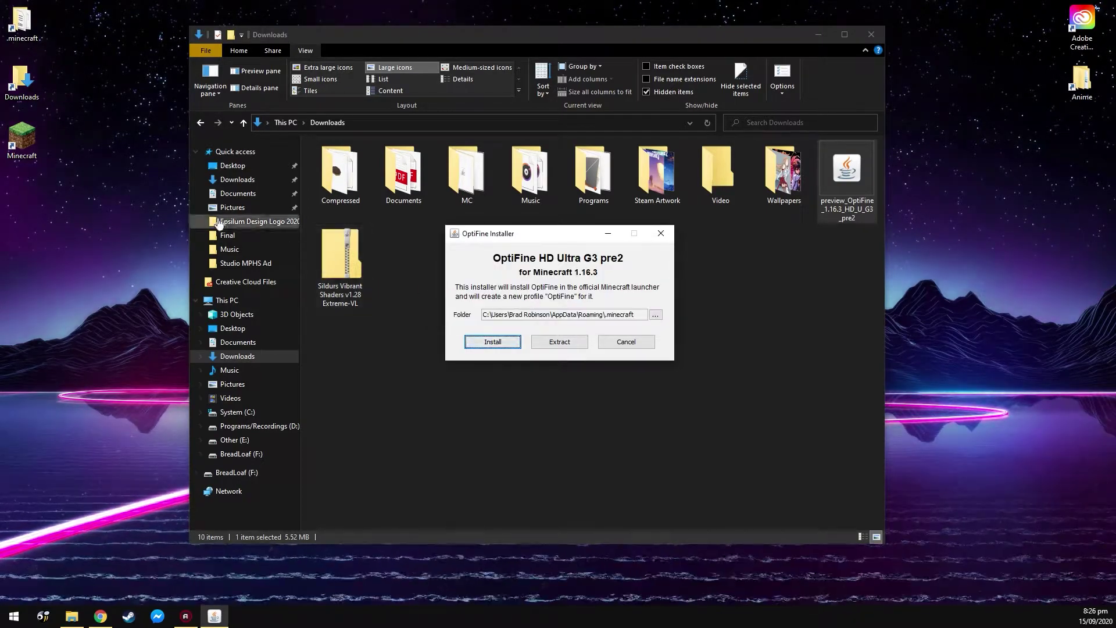
Start the latest Minecraft release, 1.16.3, once from the Minecraft Launcher and quit the game at its title screen
double_click(21, 141)
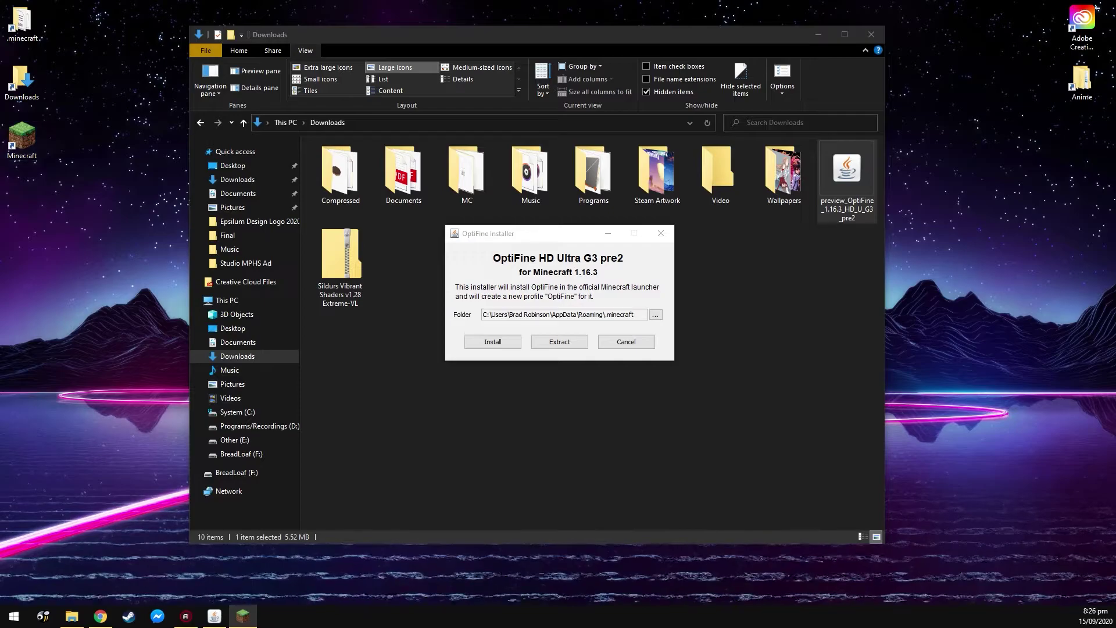
left_click_drag(250, 79, 646, 111)
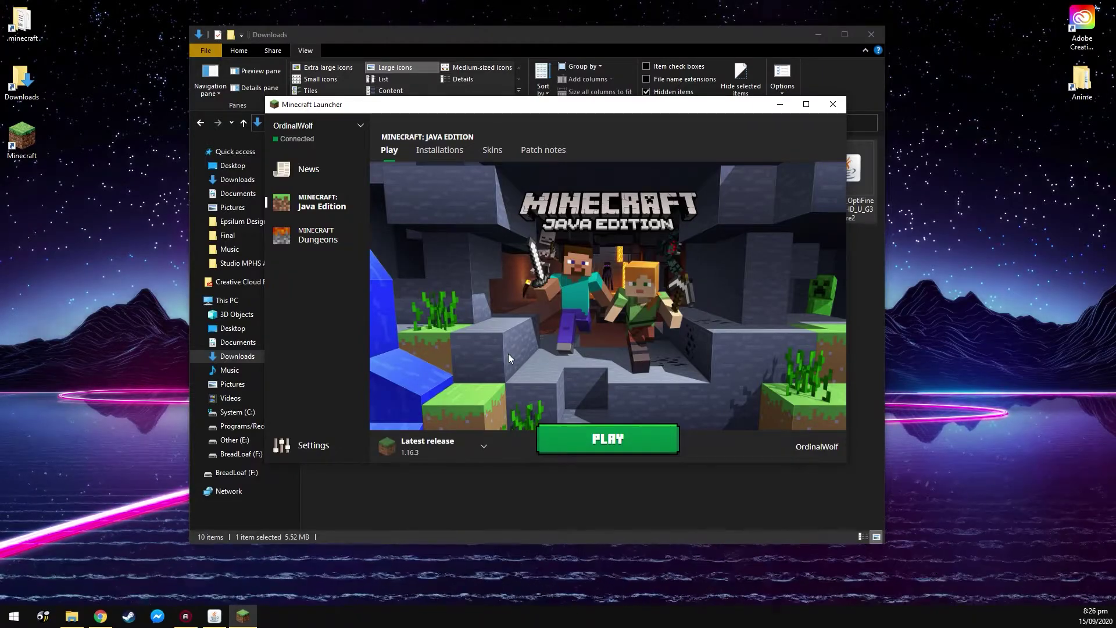
left_click(611, 443)
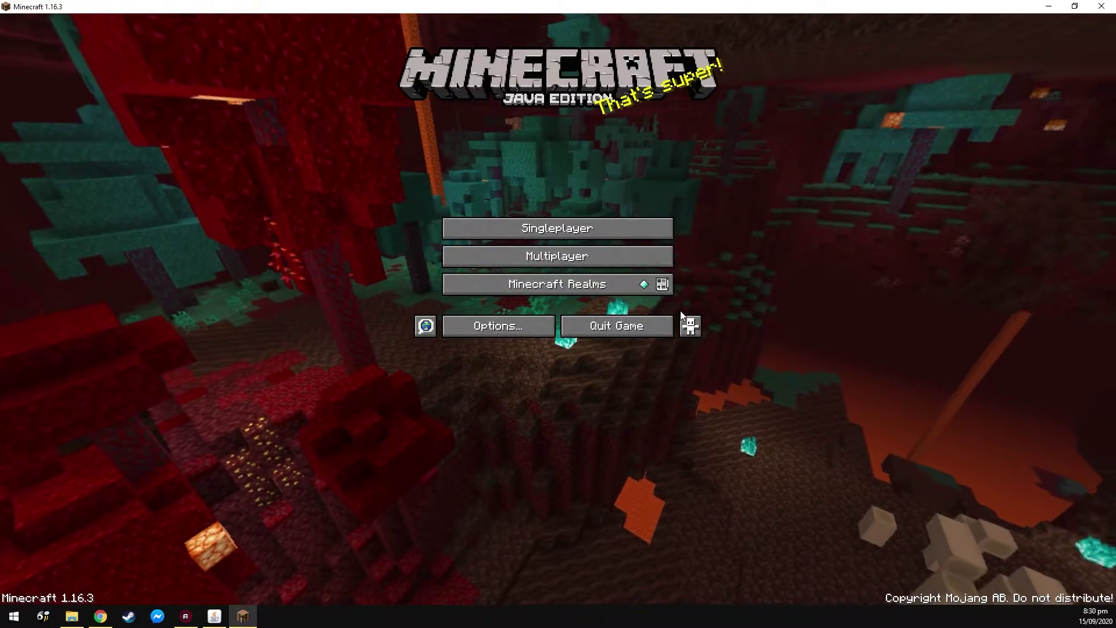
left_click(663, 329)
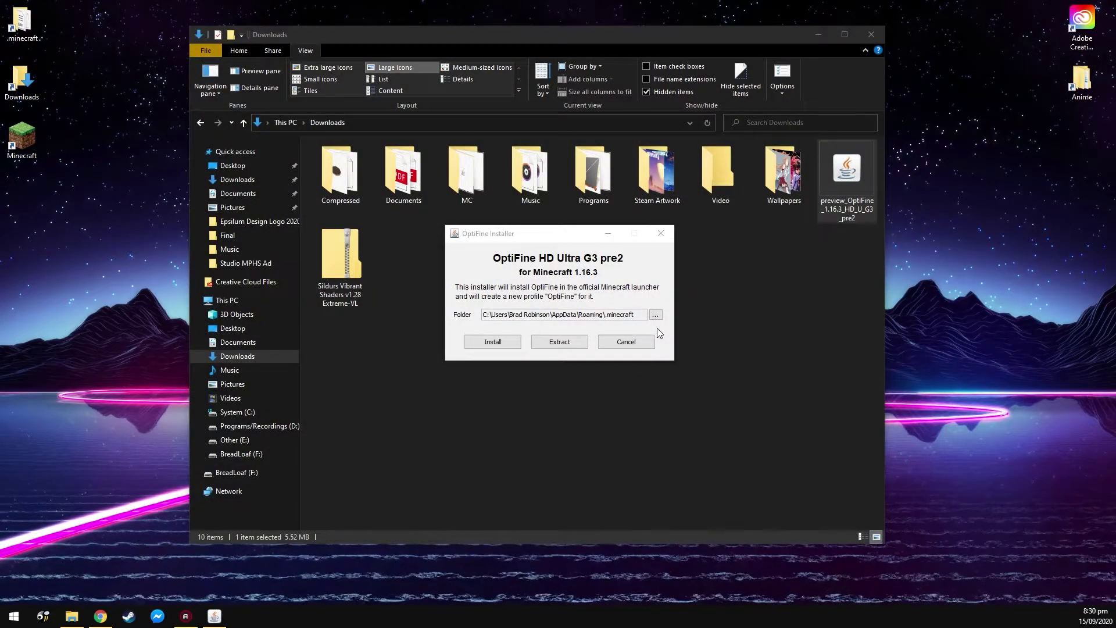
Install OptiFine HD Ultra G3 pre2 for Minecraft 1.16.3 with the open OptiFine Installer
left_click(571, 259)
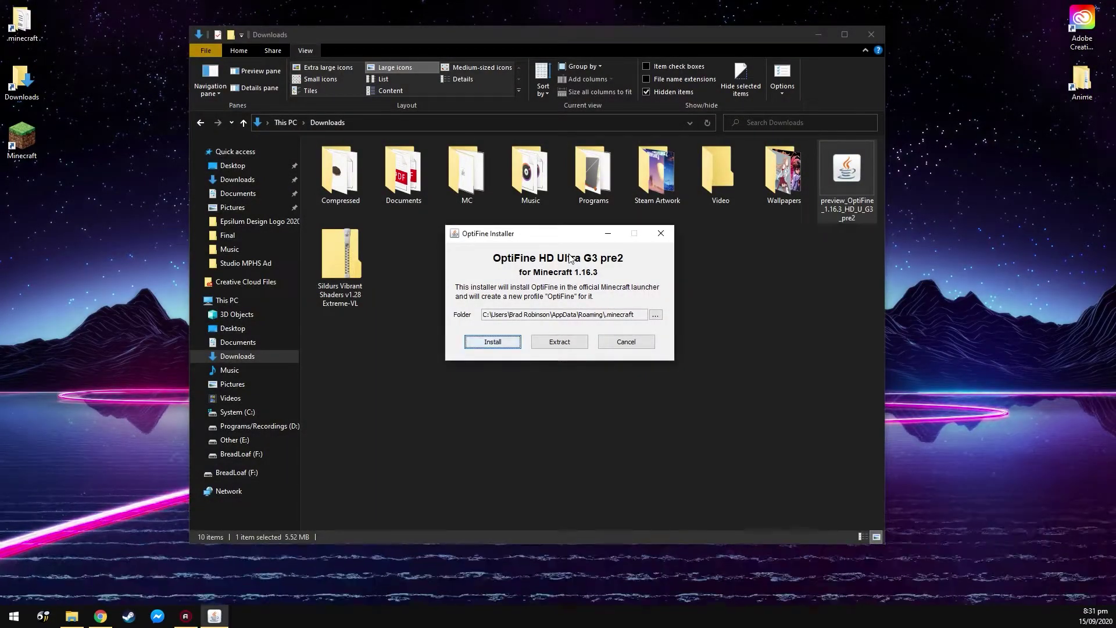
left_click(504, 345)
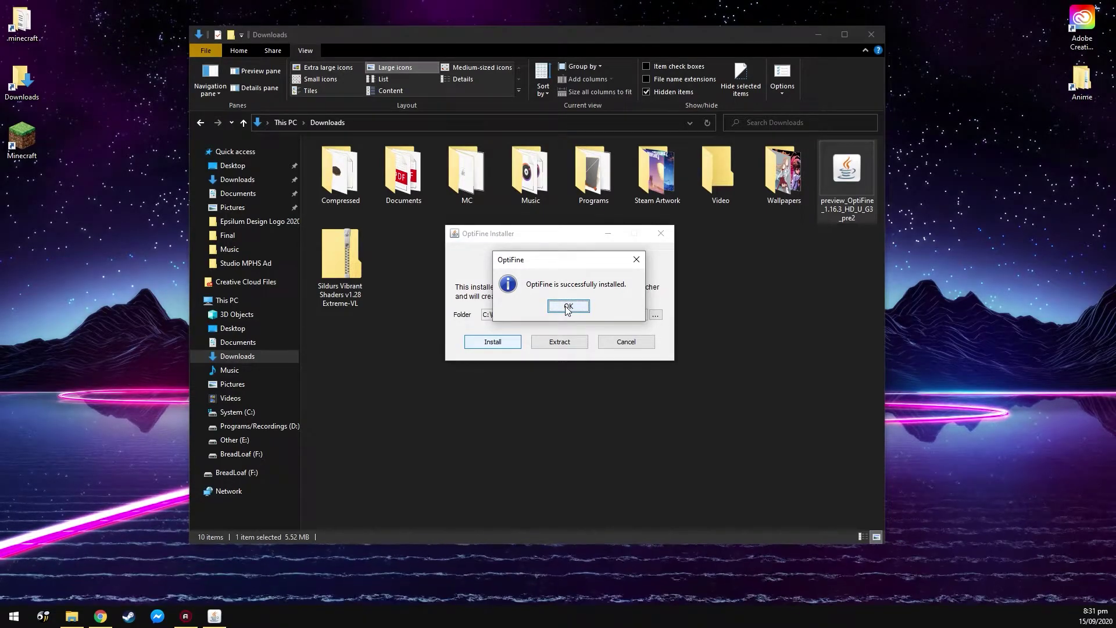
left_click(568, 308)
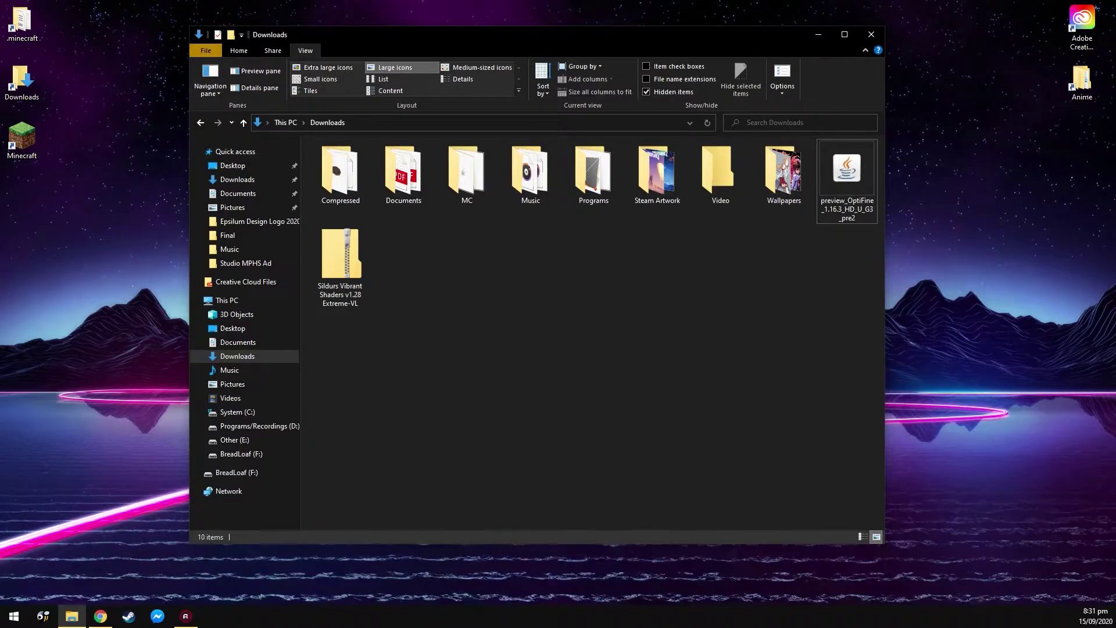
Copy the Sildurs Vibrant Shaders v1.28 Extreme-VL archive and go to the .minecraft folder in AppData\Roaming of the user's profile on drive C
right_click(349, 269)
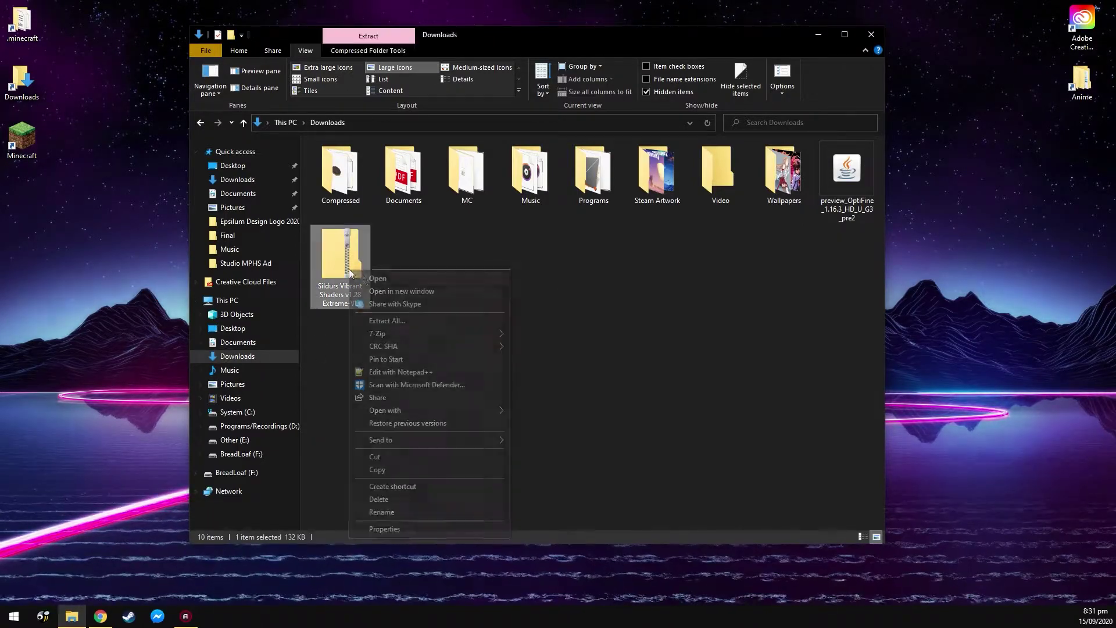
left_click(391, 468)
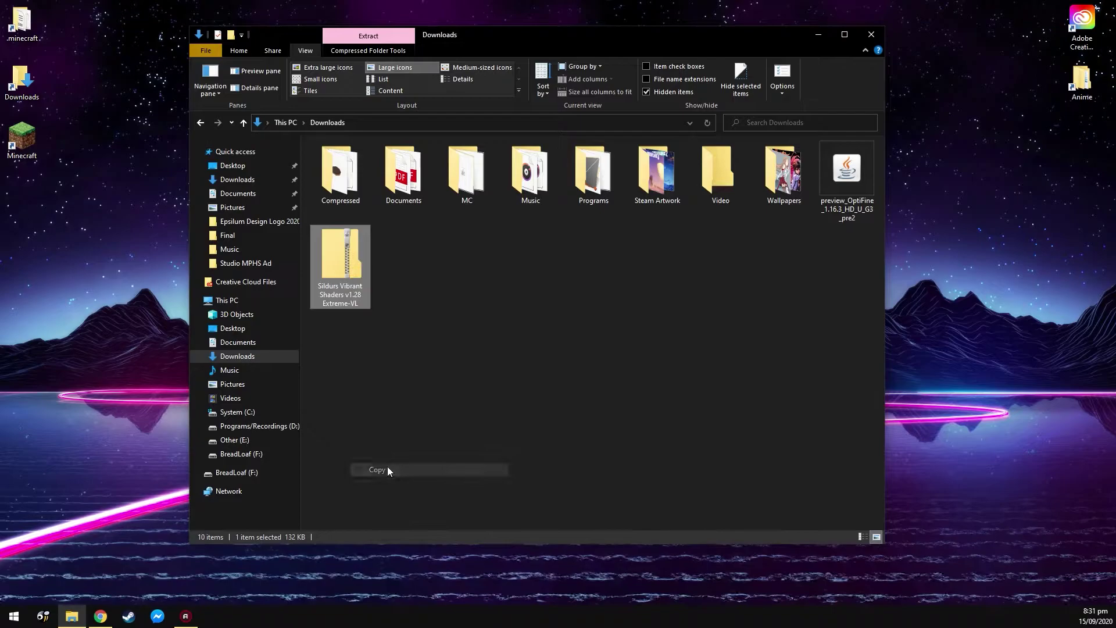
left_click(250, 414)
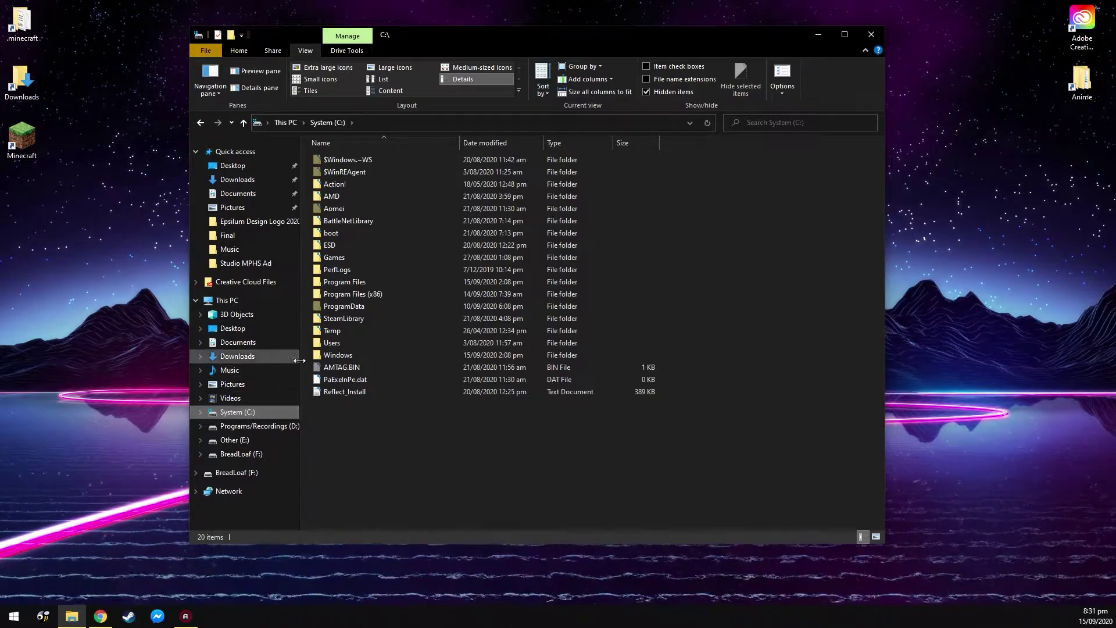
mouse_move(335, 344)
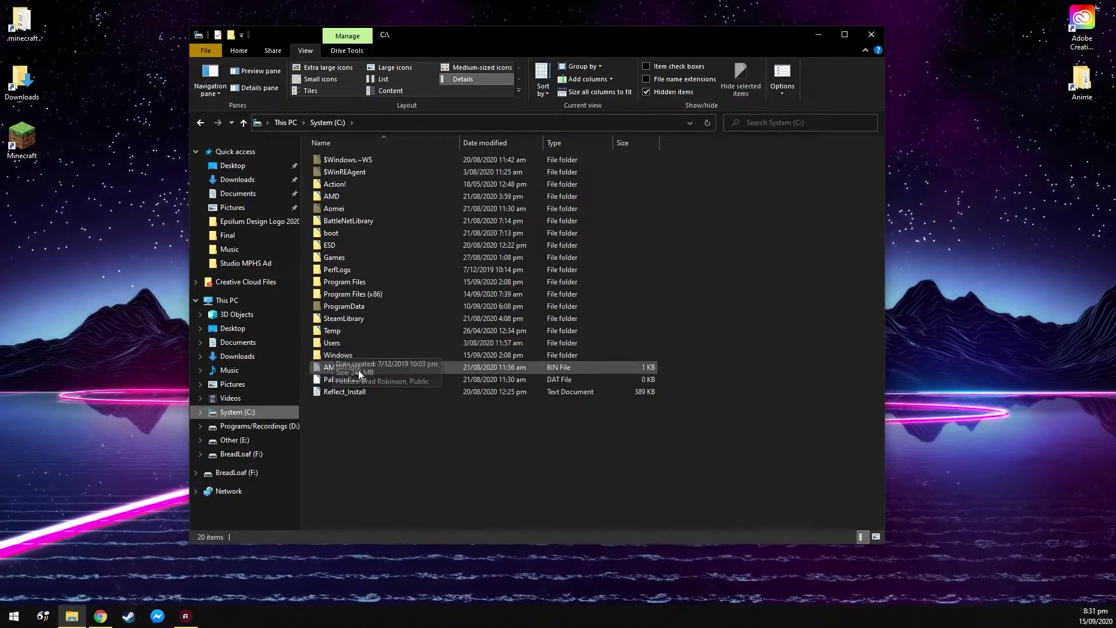
double_click(331, 344)
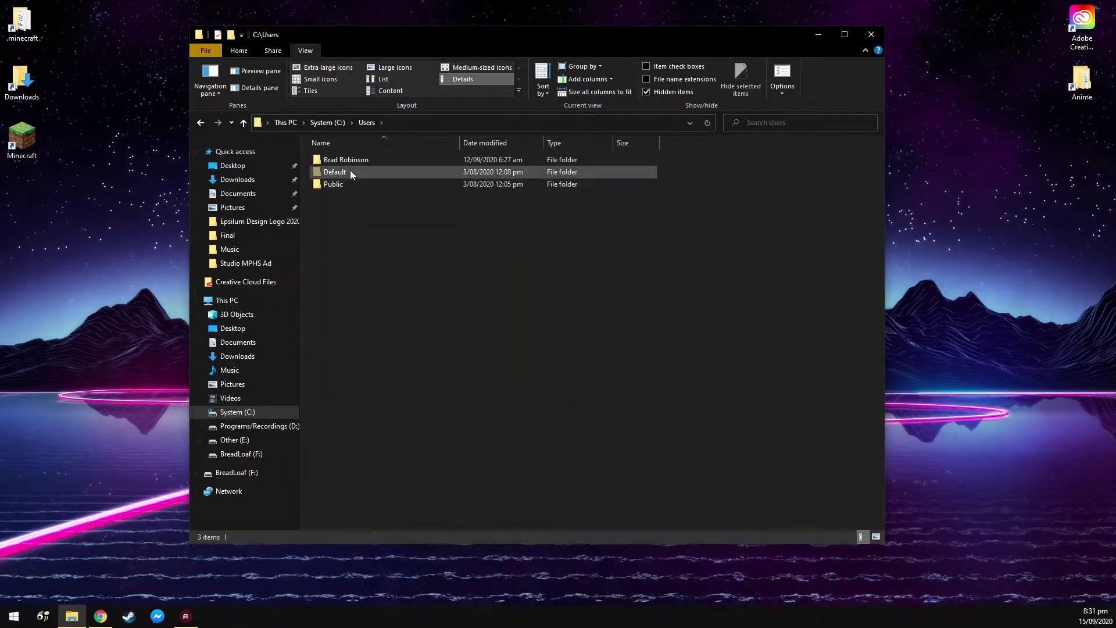
mouse_move(359, 160)
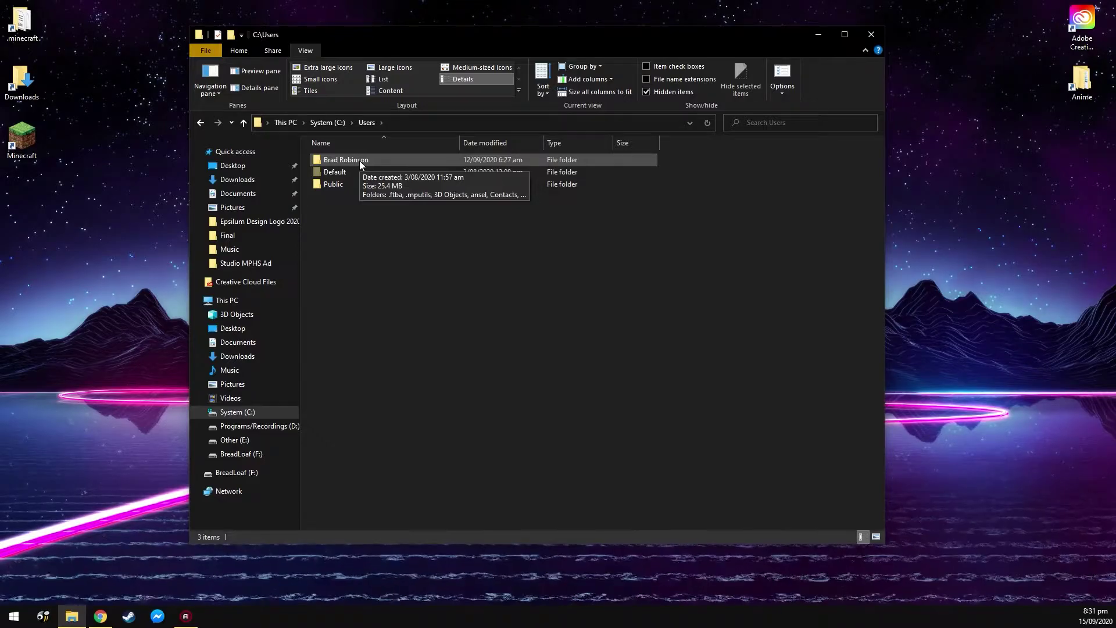
double_click(359, 161)
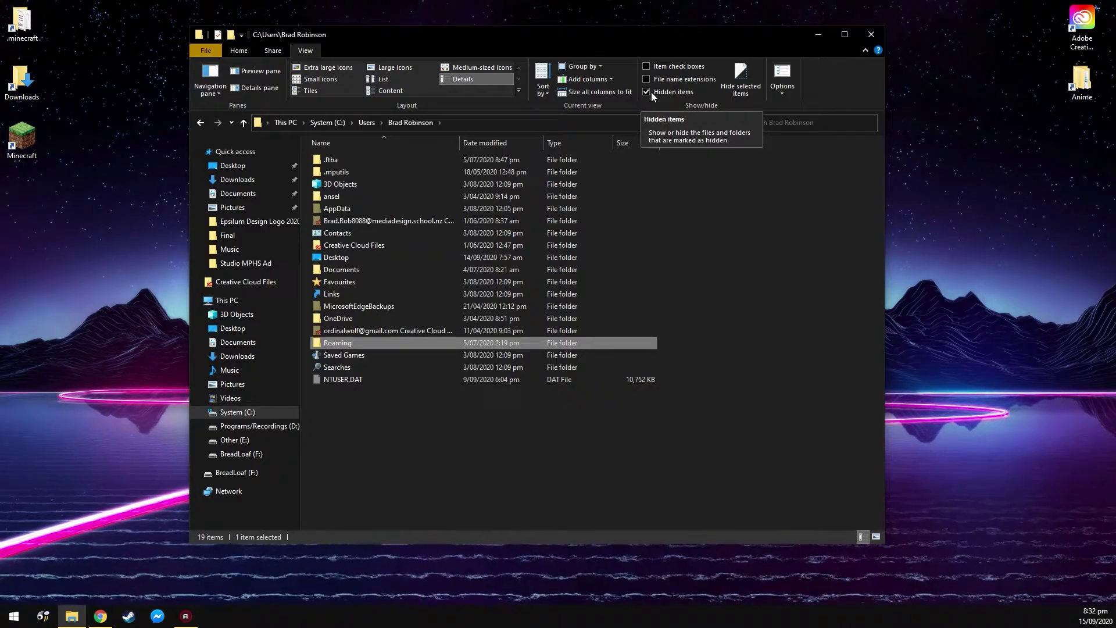
double_click(347, 211)
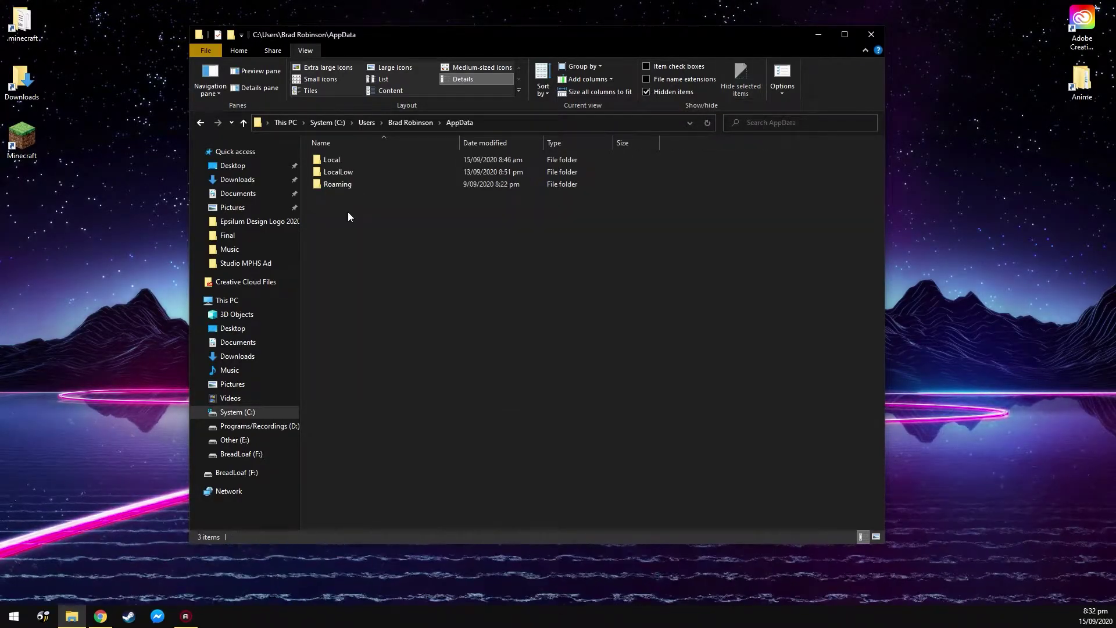
double_click(336, 184)
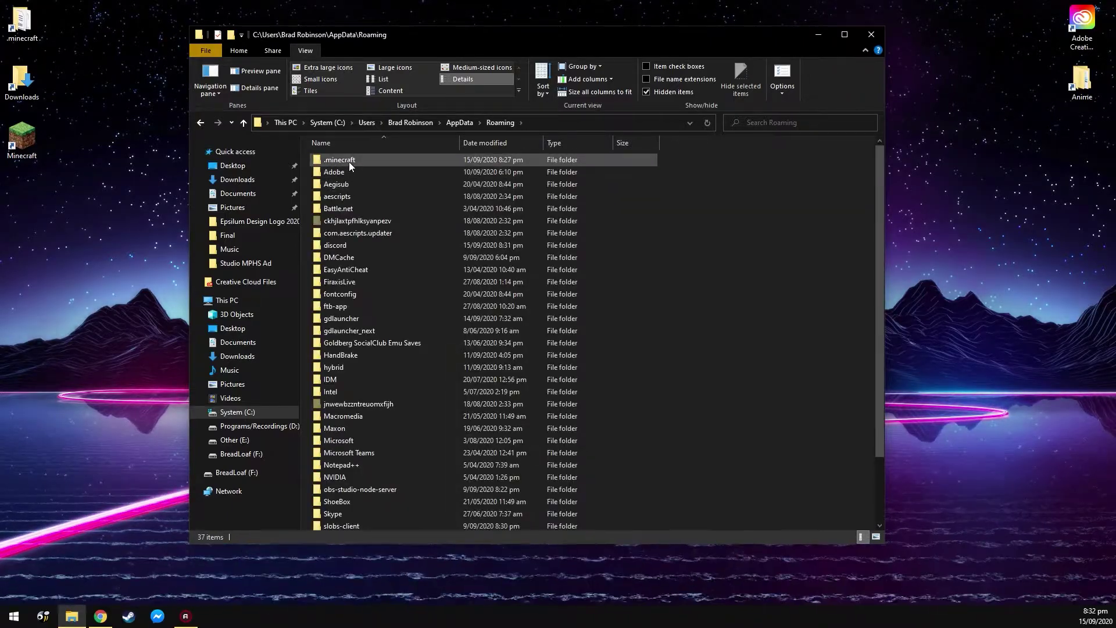
double_click(348, 162)
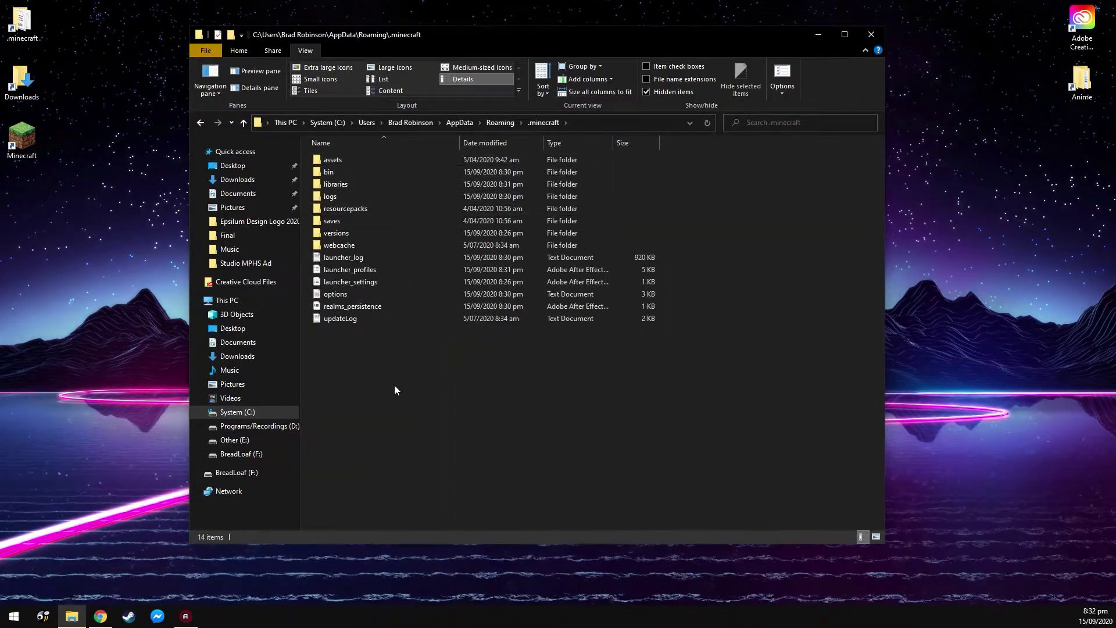
Create a new folder named shaderpacks inside the .minecraft folder
right_click(357, 365)
mouse_move(437, 510)
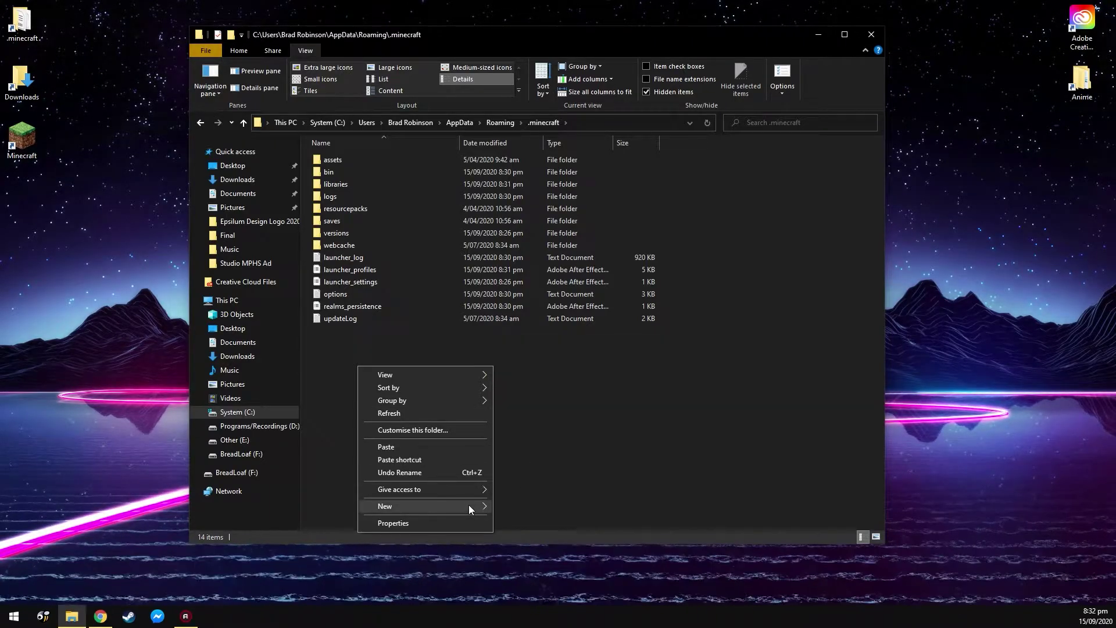
left_click(524, 352)
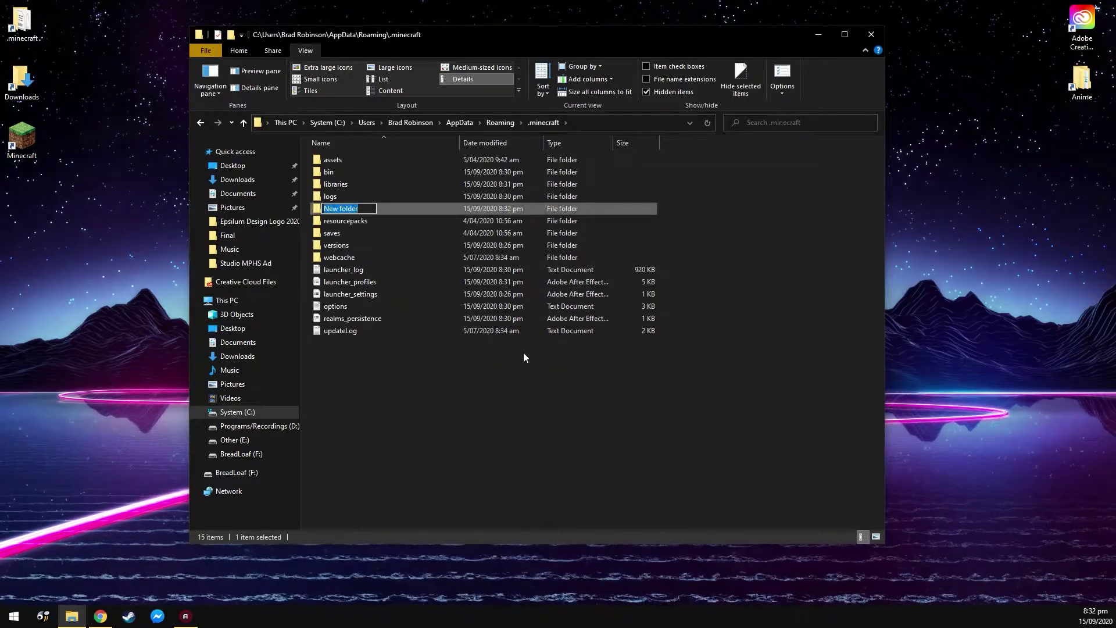
type("shaderpacks")
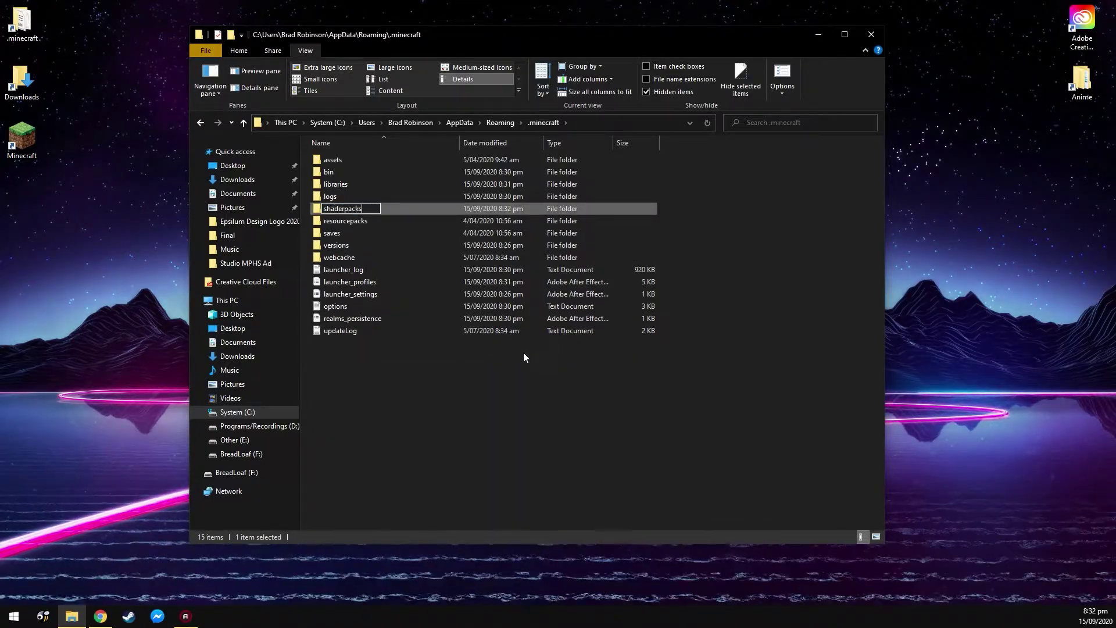
key("Return")
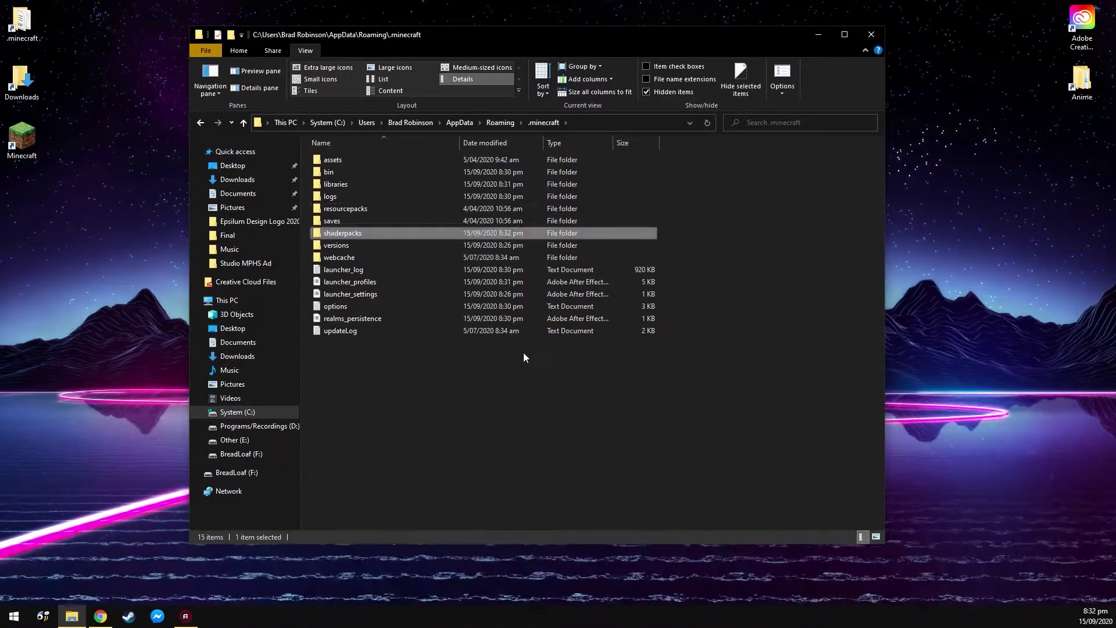
Paste the copied Sildurs Vibrant Shaders archive into the shaderpacks folder and minimize the File Explorer window
double_click(349, 233)
right_click(348, 227)
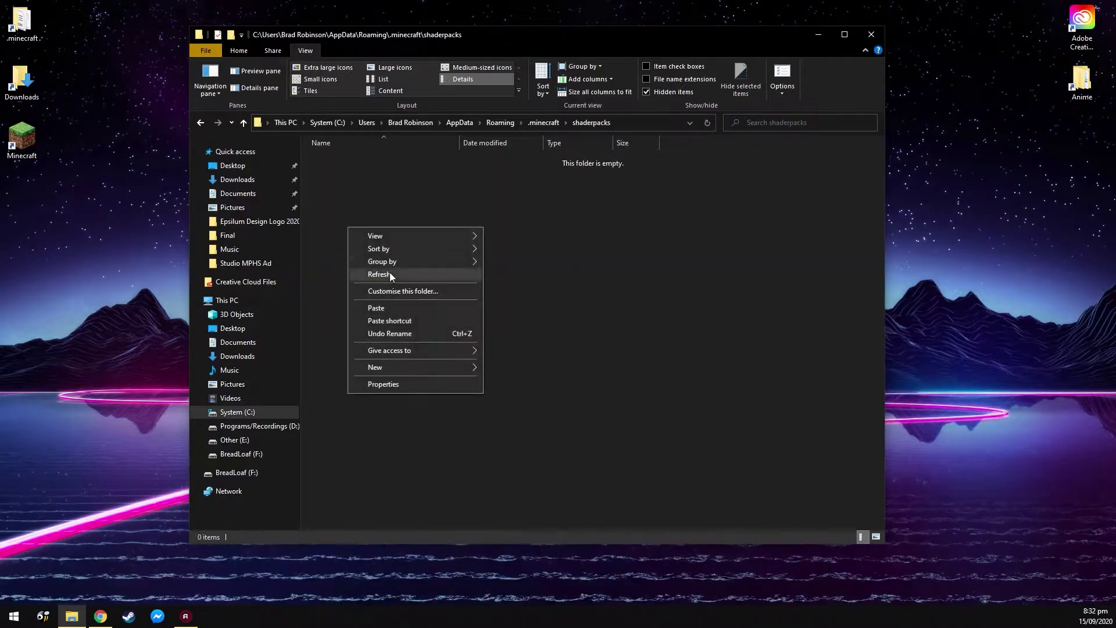
left_click(393, 308)
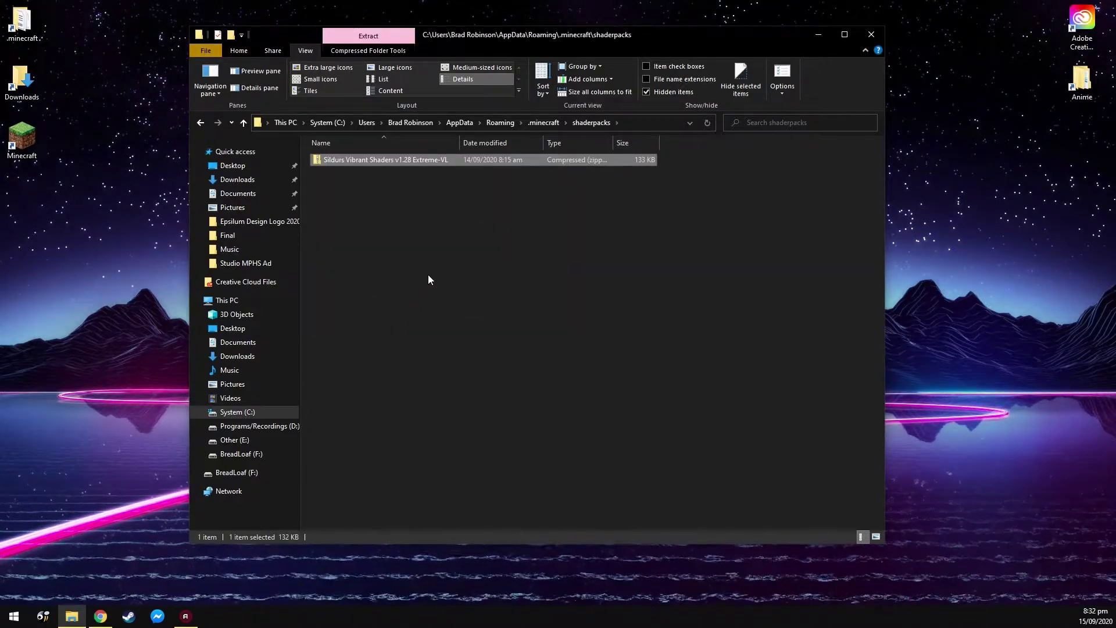
left_click(429, 273)
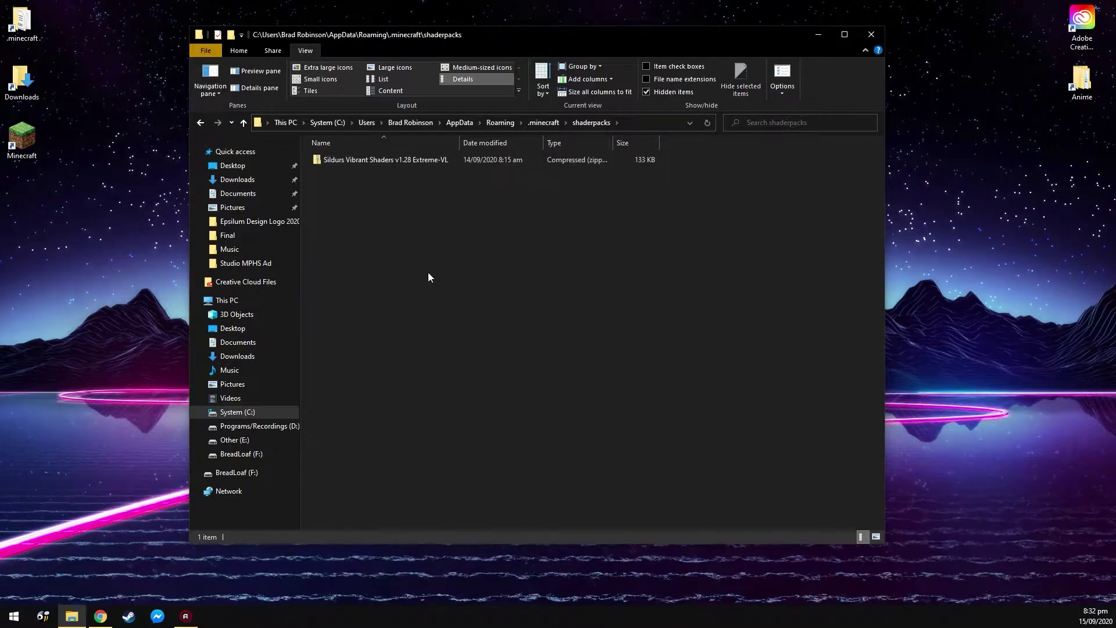
left_click(826, 36)
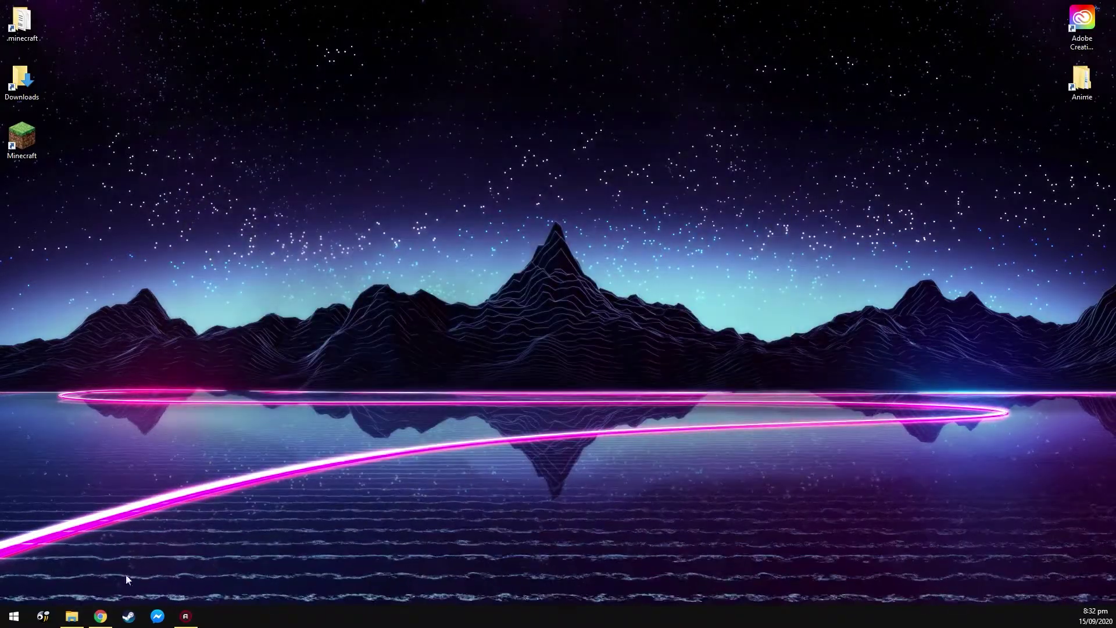
Start the OptiFine 1.16.3 installation from the Minecraft Launcher and maximize the game window
double_click(26, 151)
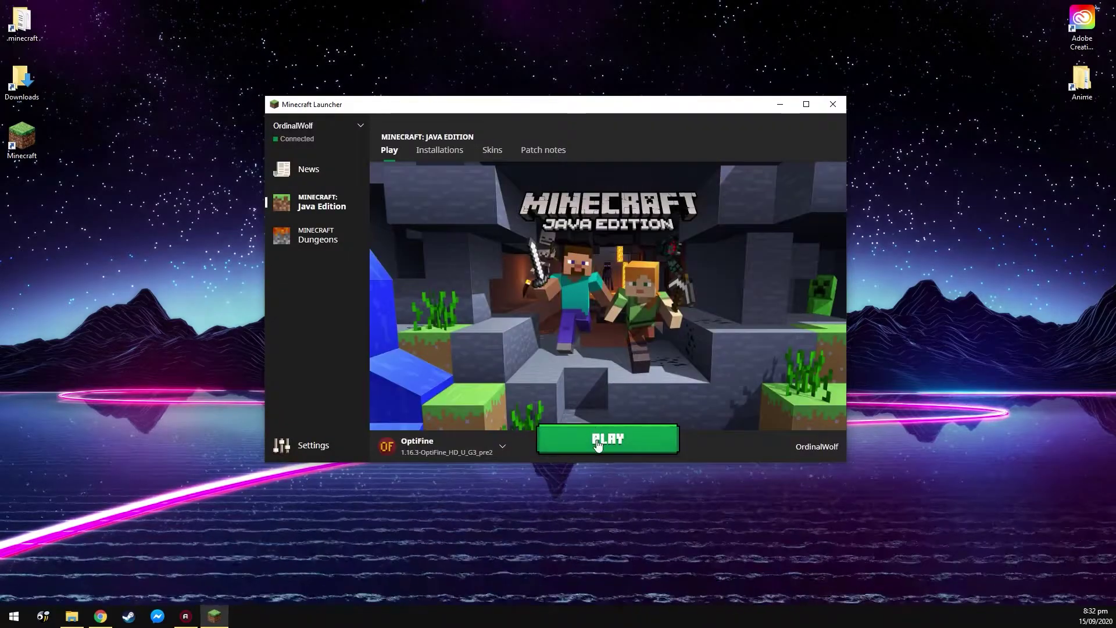
left_click(597, 444)
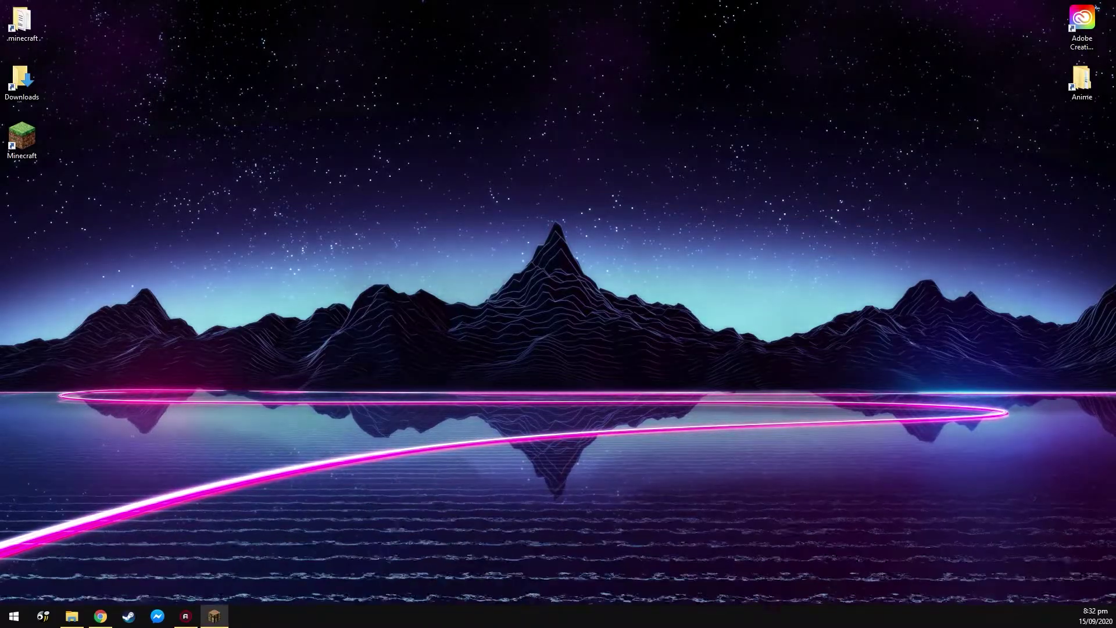
left_click_drag(2, 138, 618, 169)
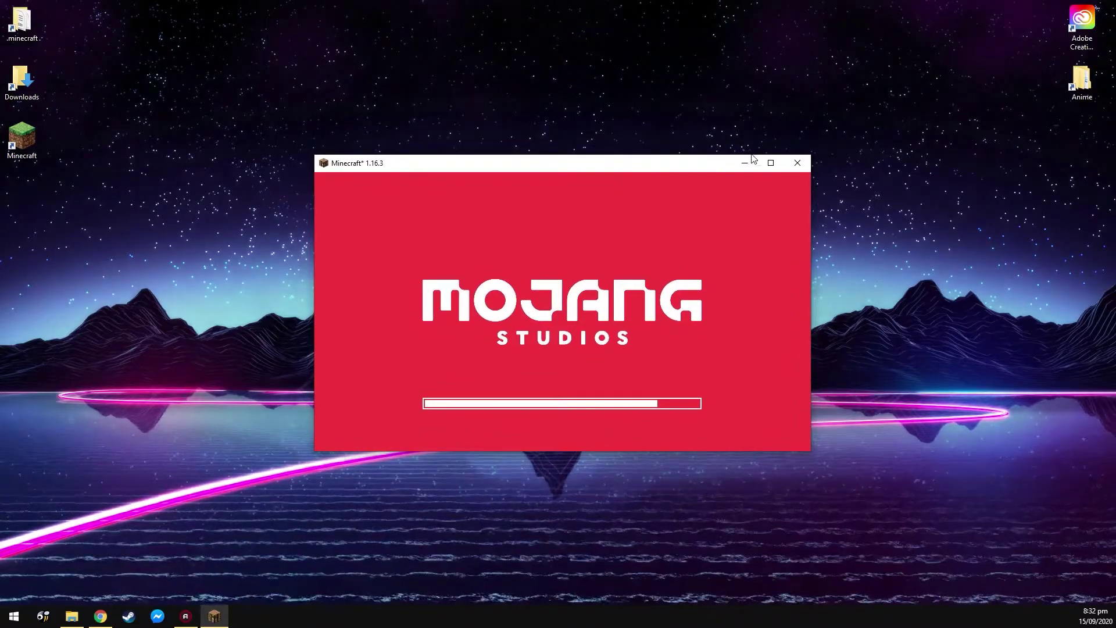
left_click(771, 162)
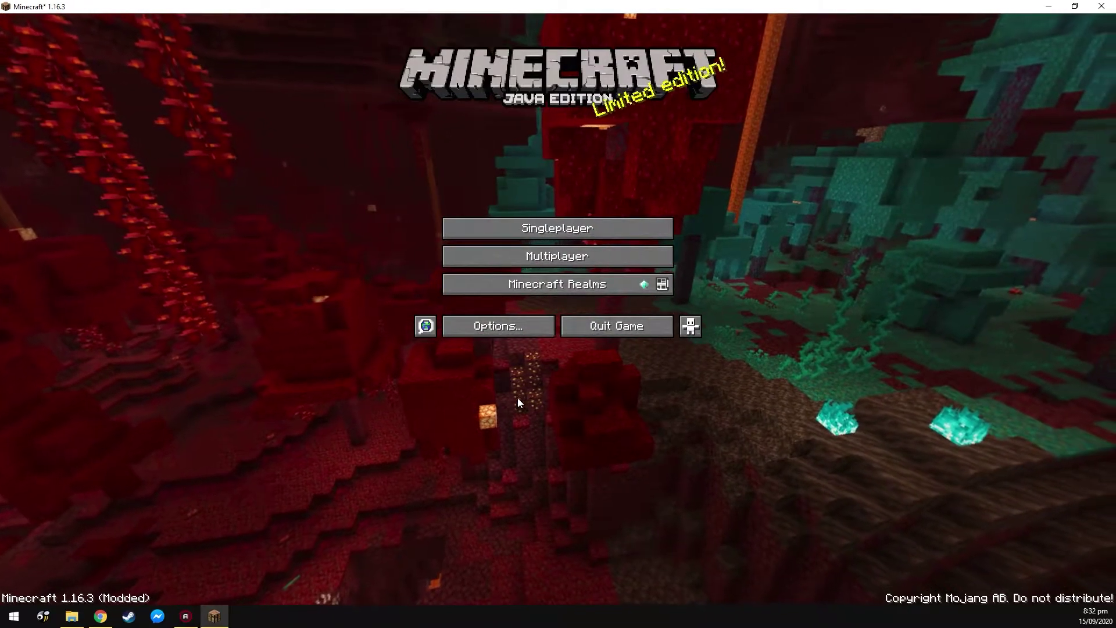
Select Sildurs Vibrant Shaders v1.28 Extreme-VL.zip as the shader pack in the game's video settings
left_click(509, 325)
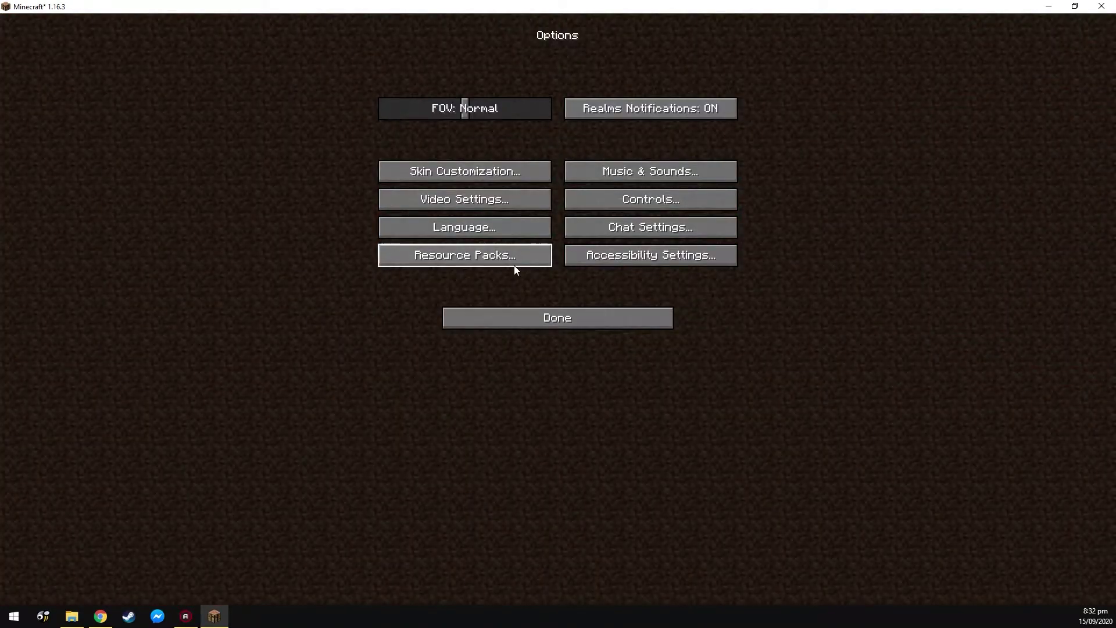
left_click(494, 202)
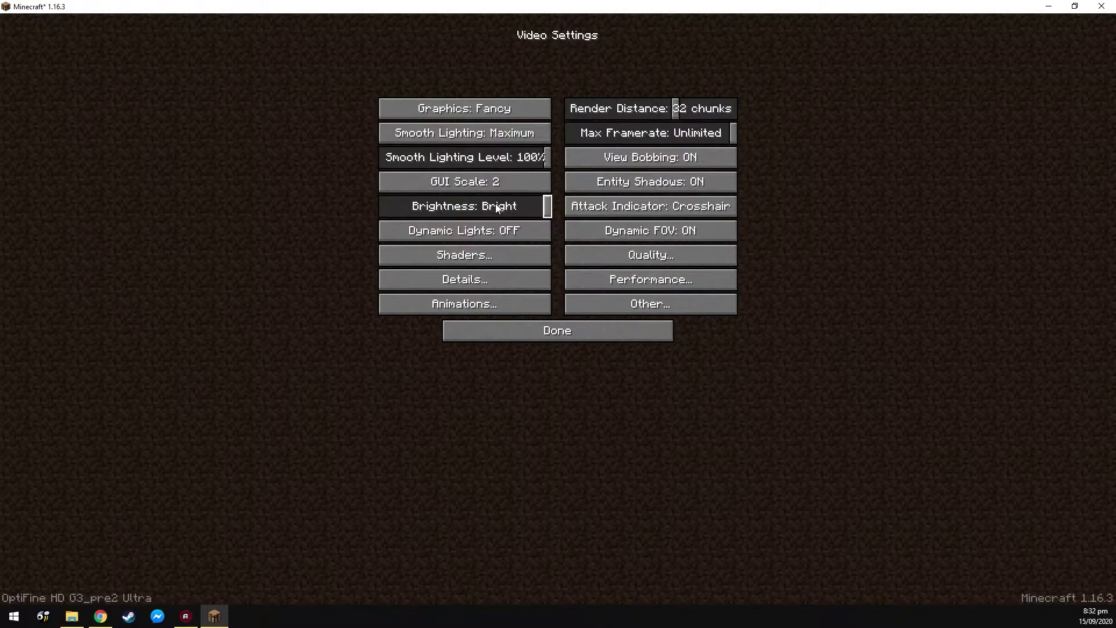
left_click(478, 260)
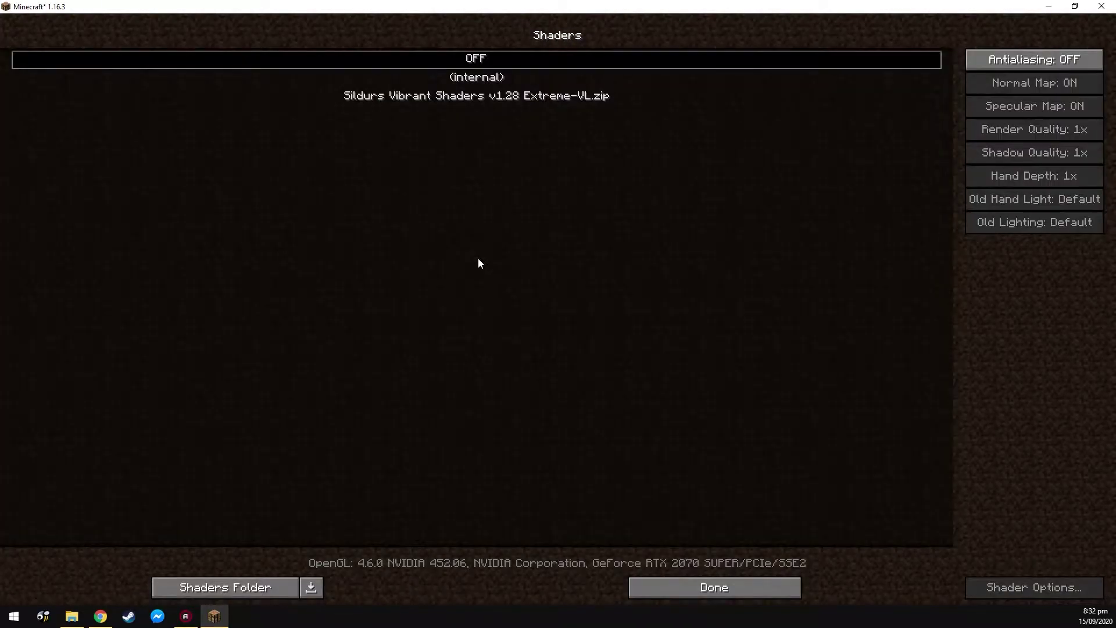
left_click(471, 96)
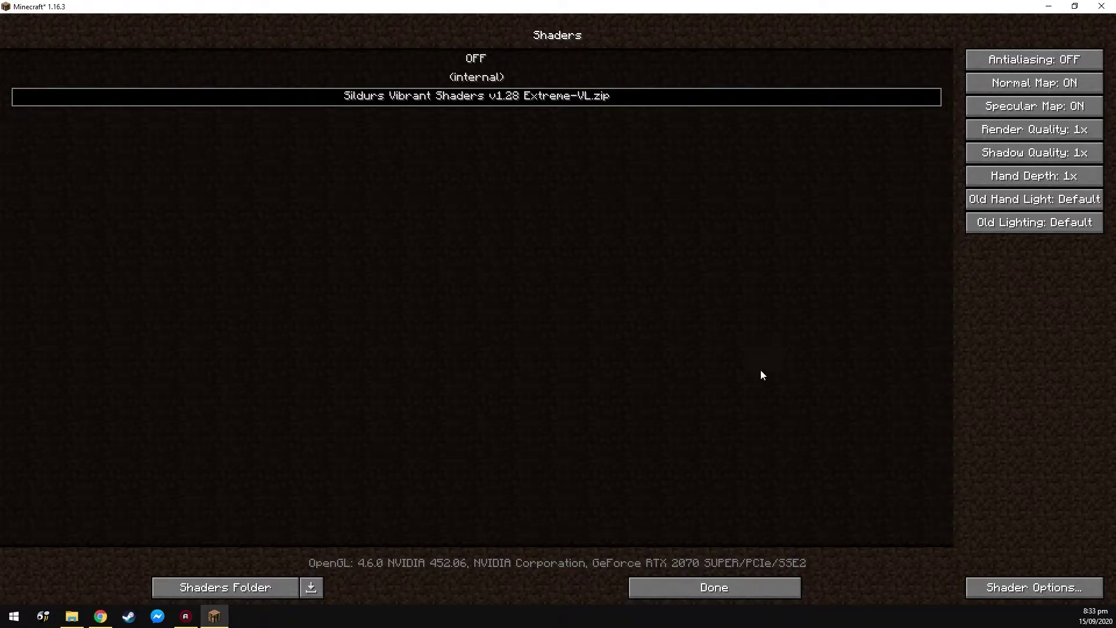
Look through the Shader Options of the selected pack, including its Antialiasing settings, and return to the shader list
left_click(1004, 587)
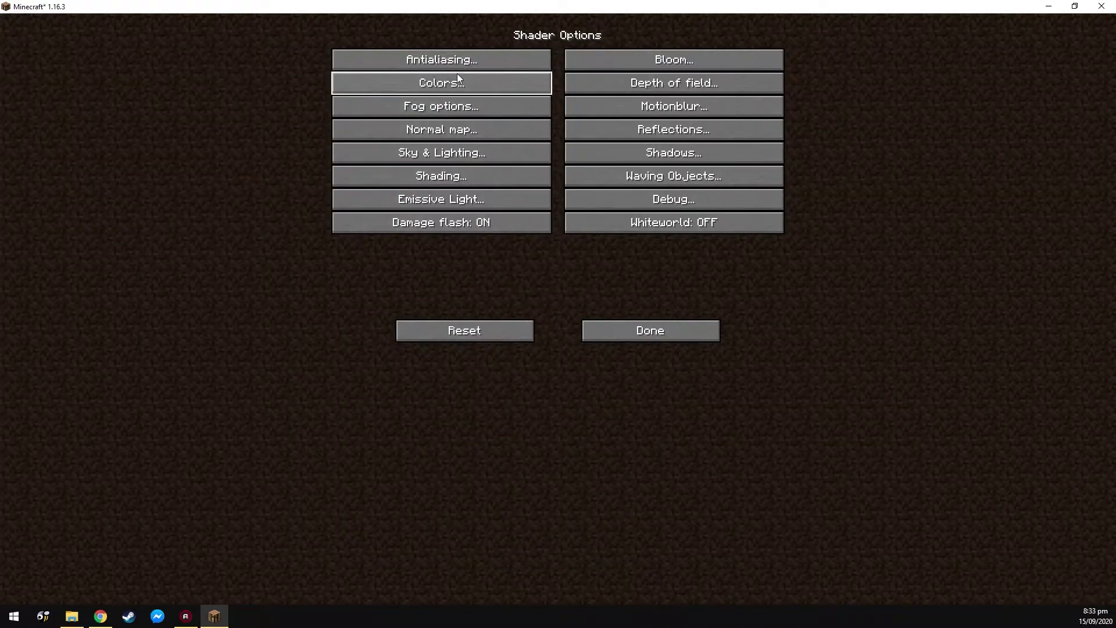
left_click(501, 60)
left_click(607, 332)
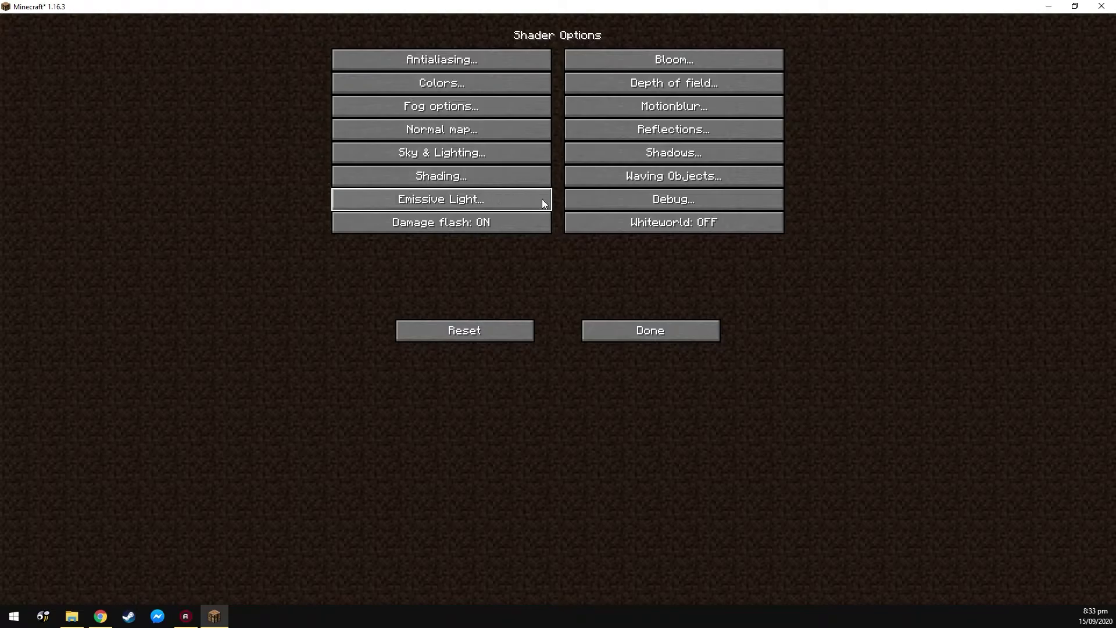
left_click(663, 333)
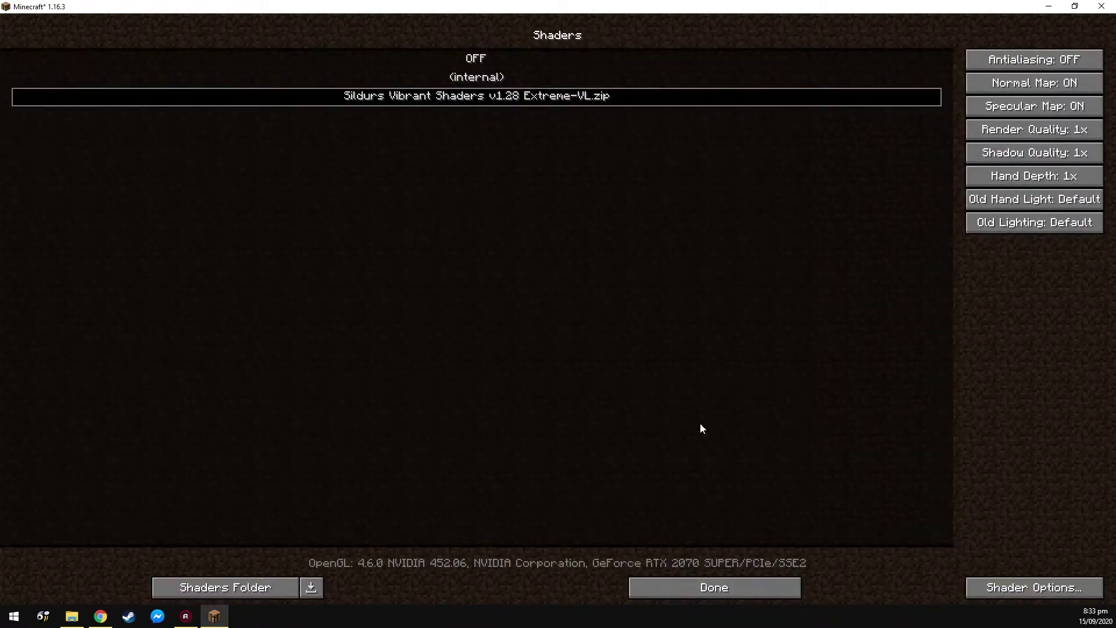
Leave the game settings and create a singleplayer world named New World in Survival mode with Normal difficulty
left_click(775, 592)
left_click(579, 333)
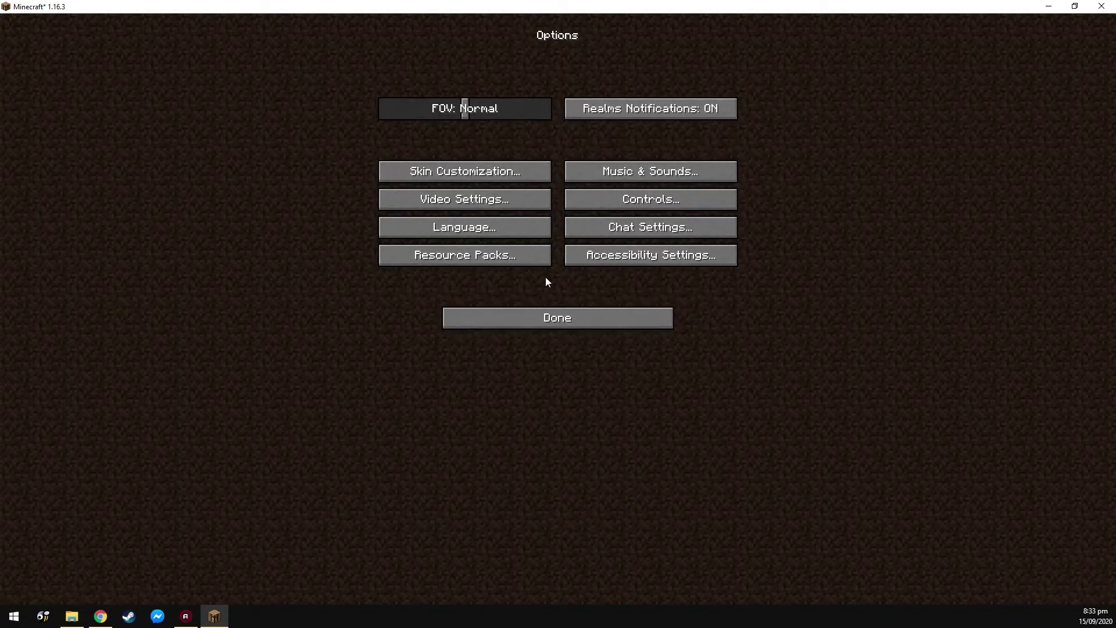
left_click(554, 321)
left_click(535, 220)
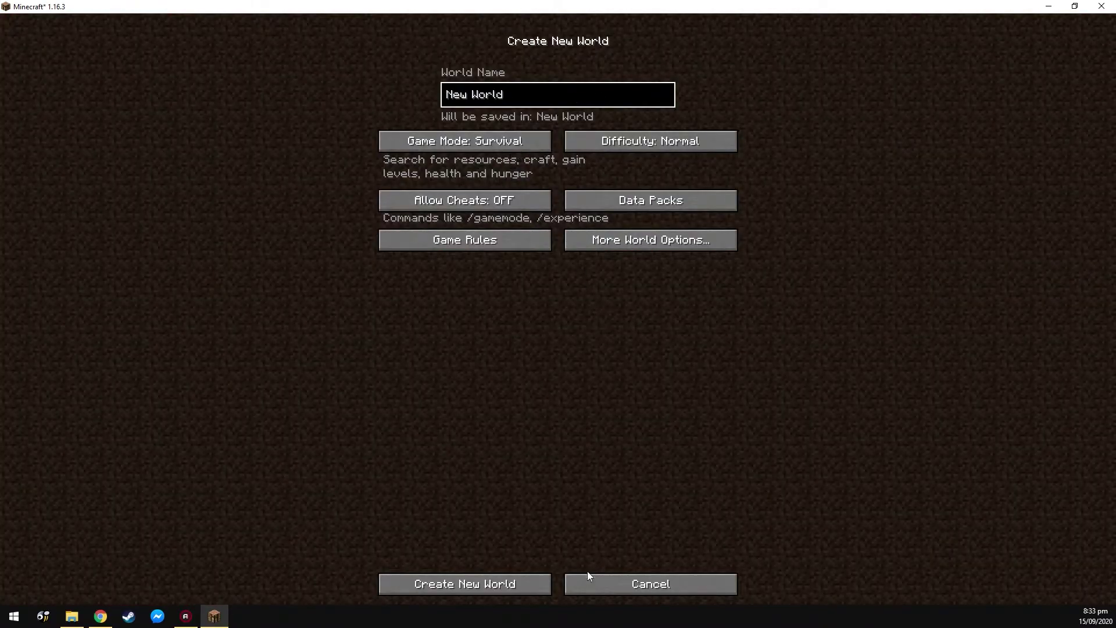
left_click(518, 588)
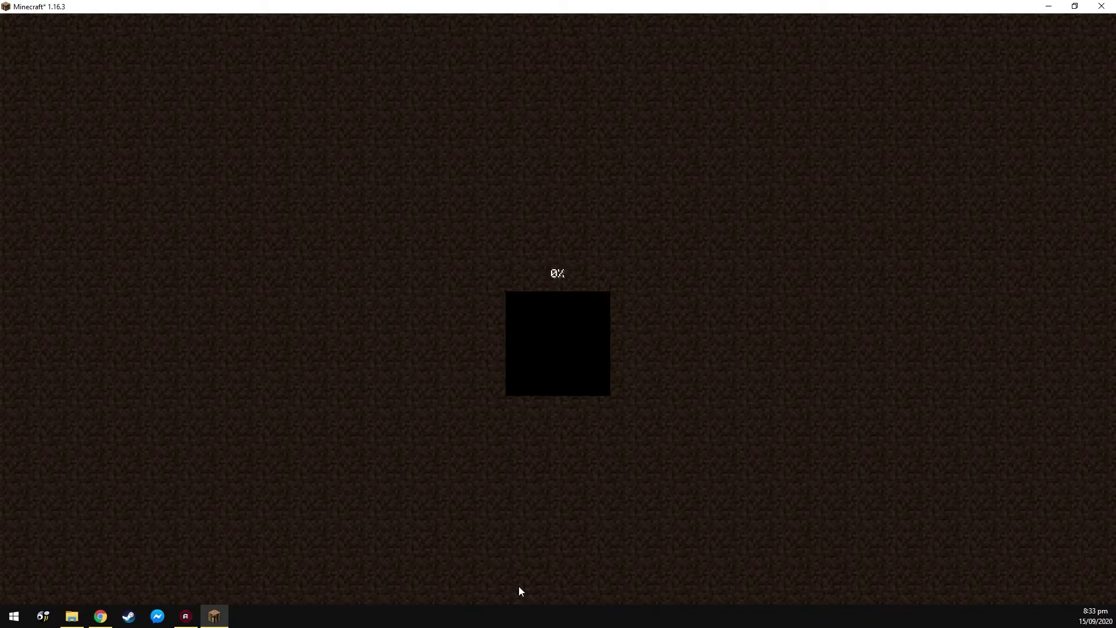